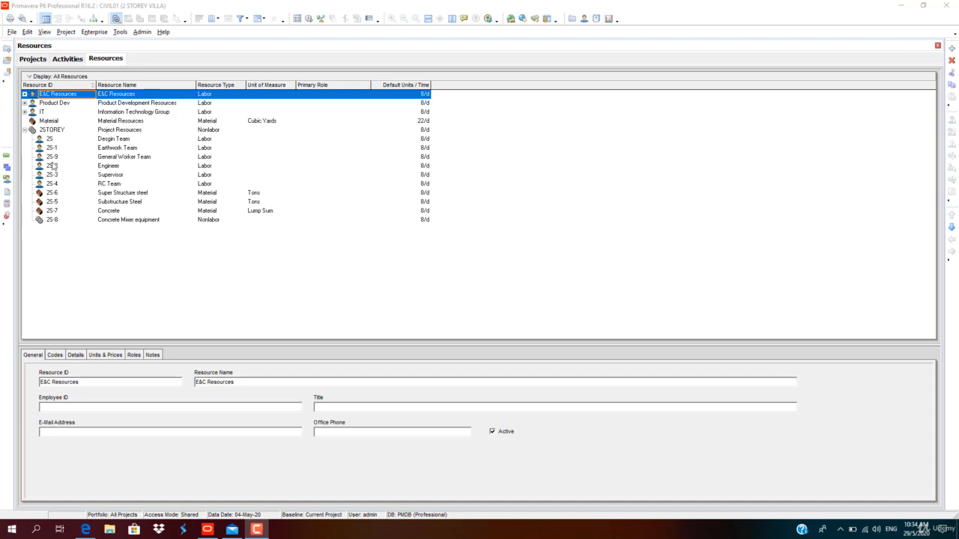
Open the project's Activities view and add the Resources column from the Lists category to the activity table's selected columns.
{"action": "left_click", "coordinate": [67, 60]}
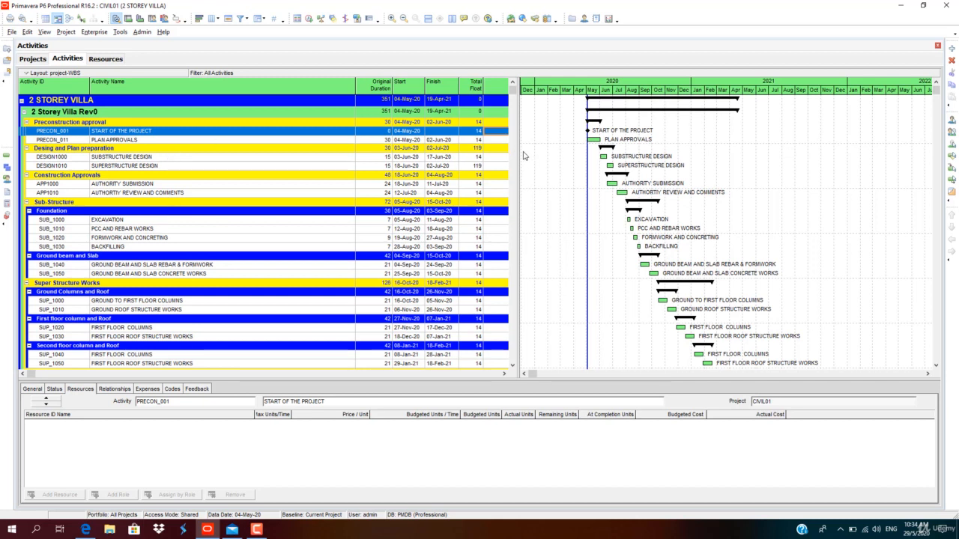
{"action": "right_click", "coordinate": [495, 94]}
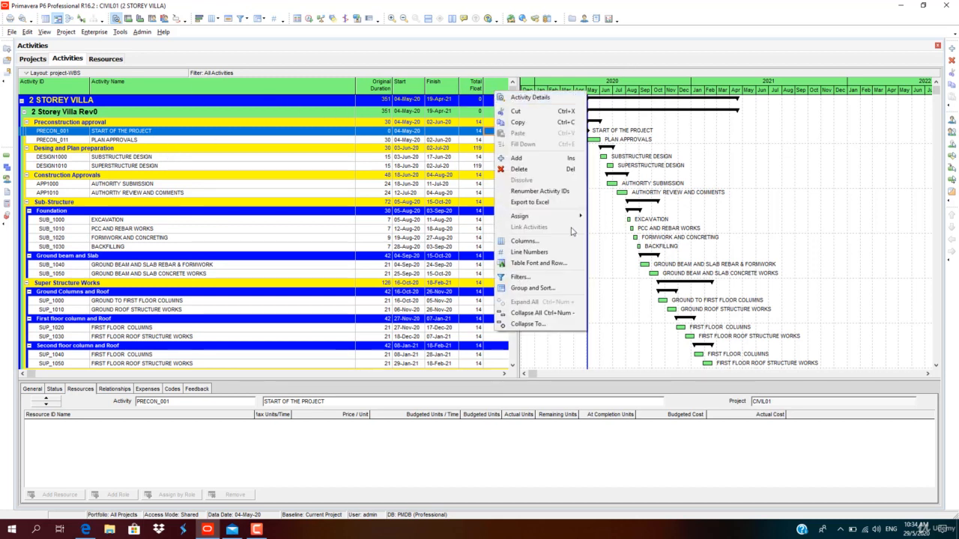
{"action": "left_click", "coordinate": [548, 241]}
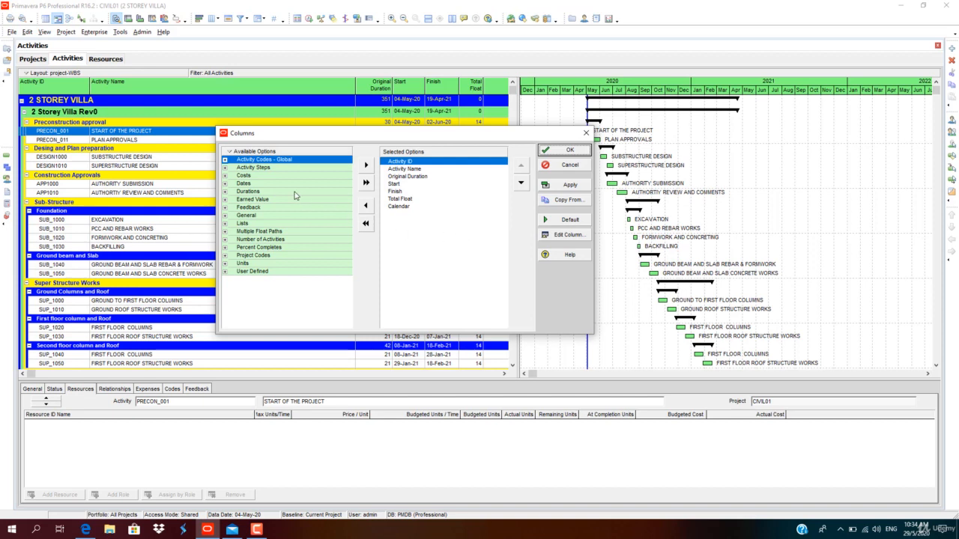
{"action": "left_click", "coordinate": [224, 216]}
{"action": "left_click", "coordinate": [225, 199]}
{"action": "left_click", "coordinate": [225, 223]}
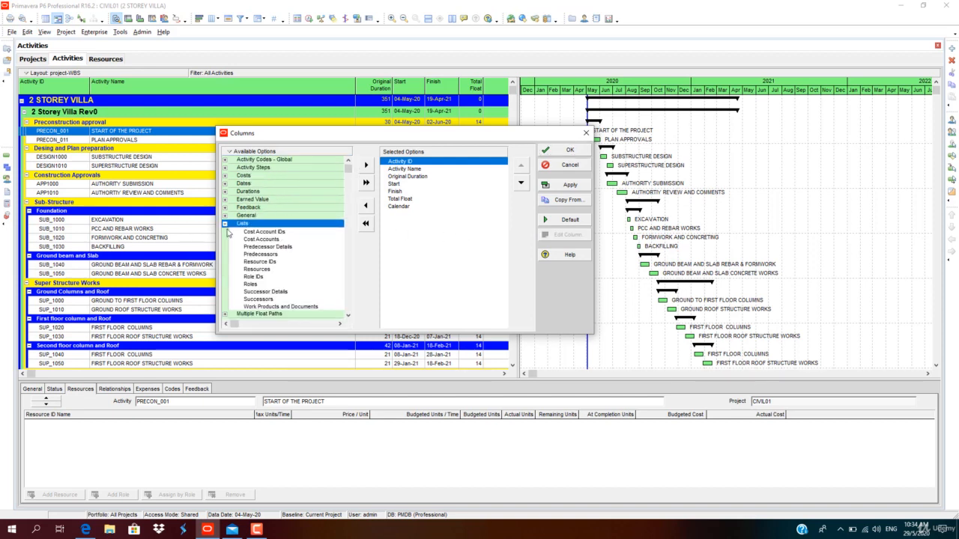
{"action": "left_click", "coordinate": [255, 270]}
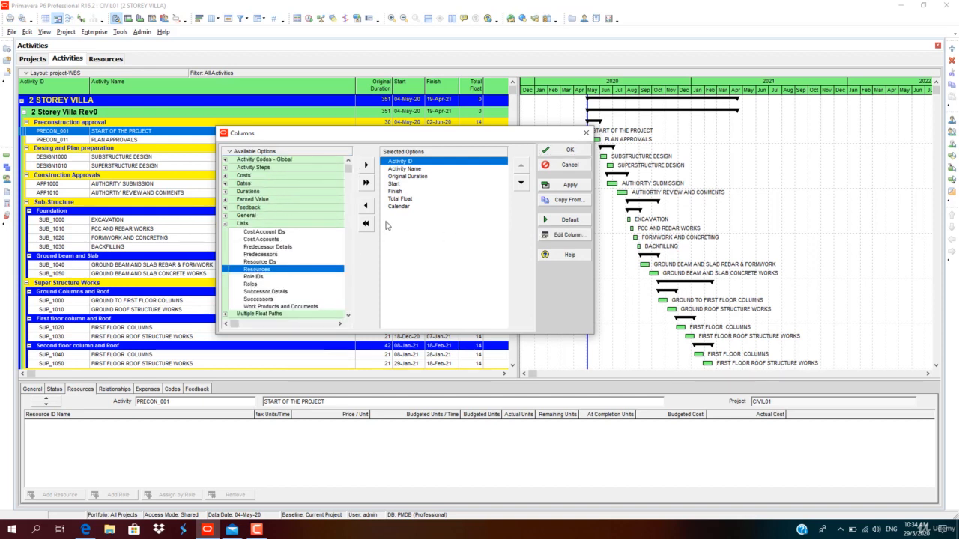
{"action": "left_click", "coordinate": [366, 166]}
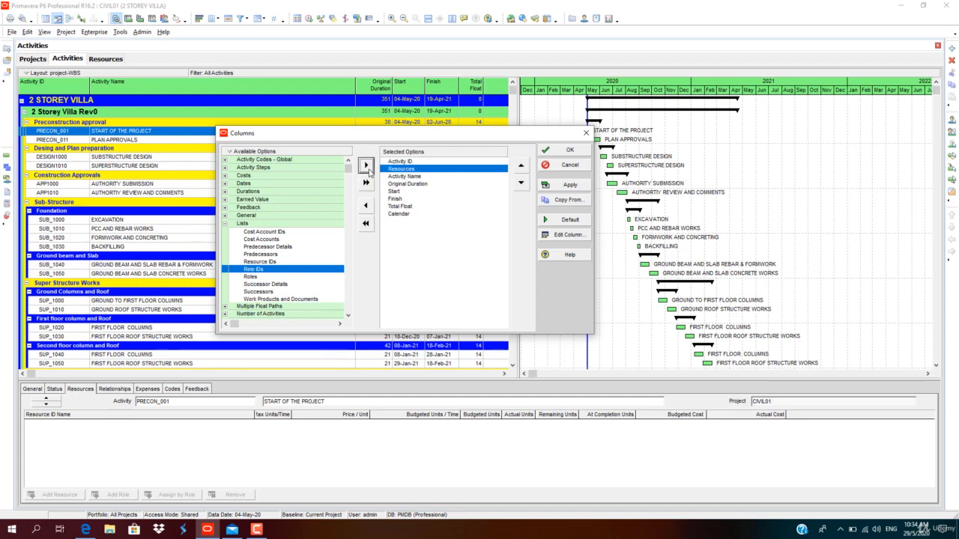
Place the Resources column directly after Total Float and widen the activity table beside the Gantt chart.
{"action": "left_click", "coordinate": [521, 184]}
{"action": "left_click", "coordinate": [522, 184]}
{"action": "left_click", "coordinate": [521, 184]}
{"action": "left_click", "coordinate": [521, 184]}
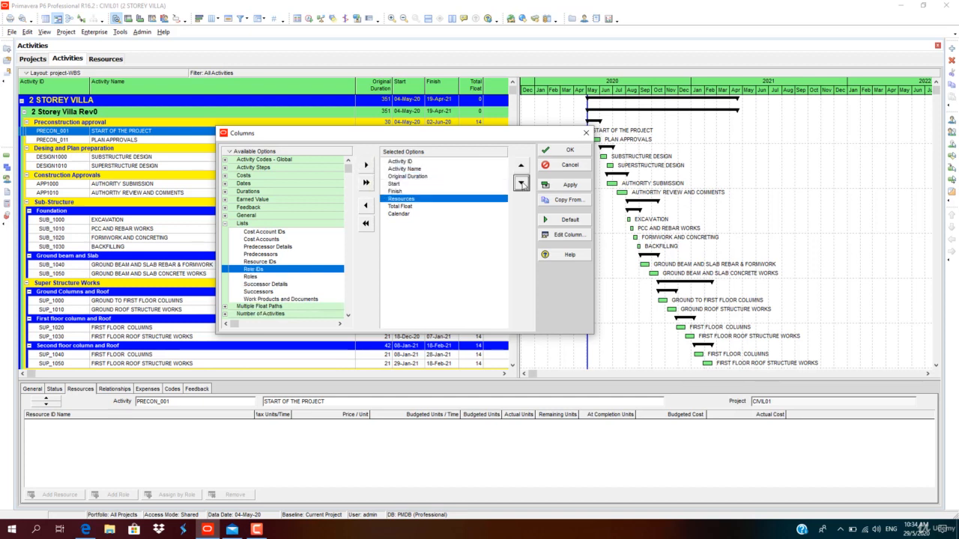
{"action": "left_click", "coordinate": [521, 185]}
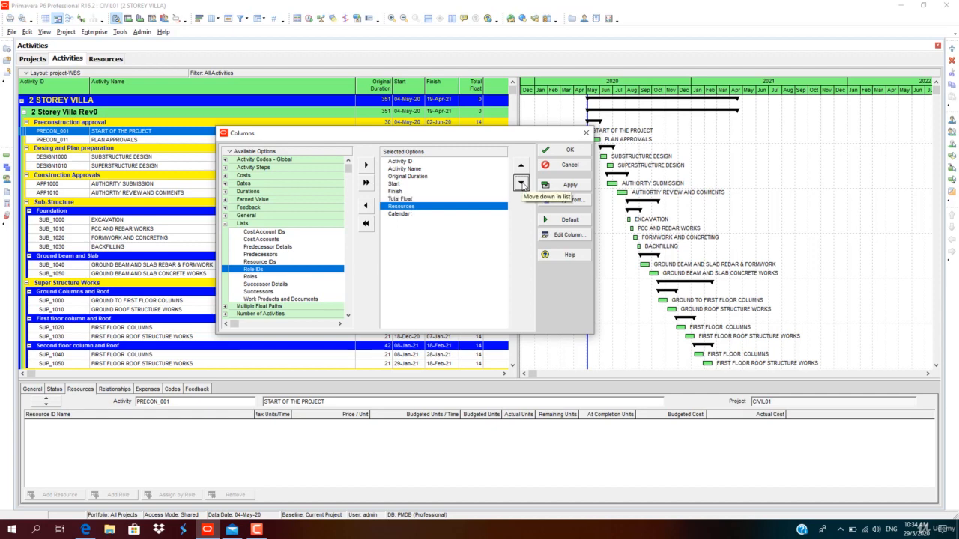
{"action": "left_click", "coordinate": [582, 188]}
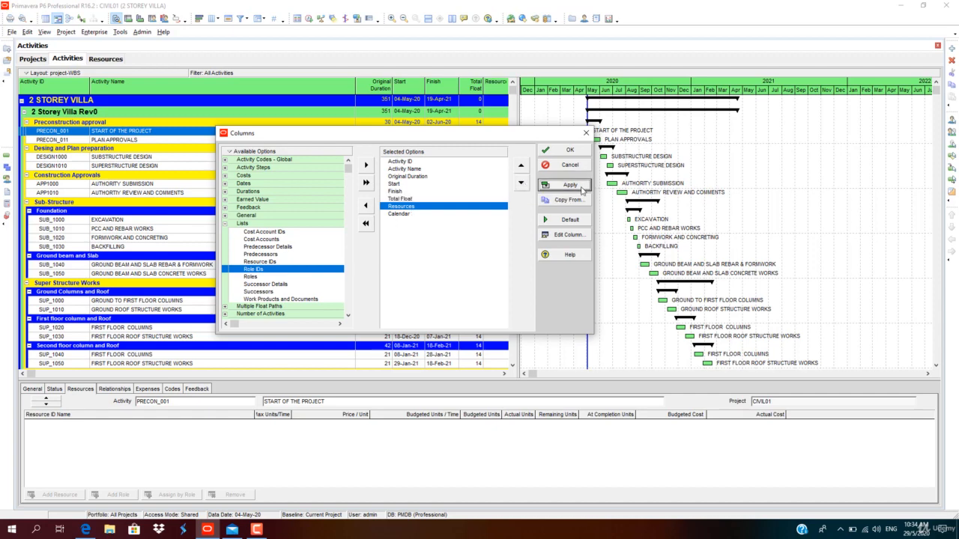
{"action": "left_click", "coordinate": [568, 150]}
{"action": "left_click_drag", "start_coordinate": [517, 162], "coordinate": [608, 158]}
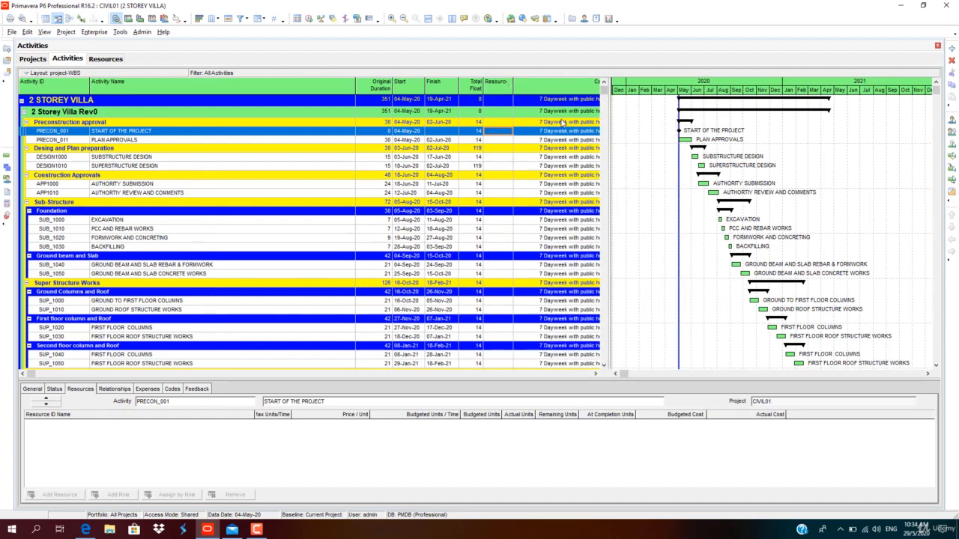
{"action": "scroll", "coordinate": [571, 247], "scroll_direction": "down", "scroll_amount": 2}
{"action": "scroll", "coordinate": [574, 281], "scroll_direction": "up", "scroll_amount": 2}
{"action": "left_click", "coordinate": [497, 132]}
{"action": "left_click", "coordinate": [292, 140]}
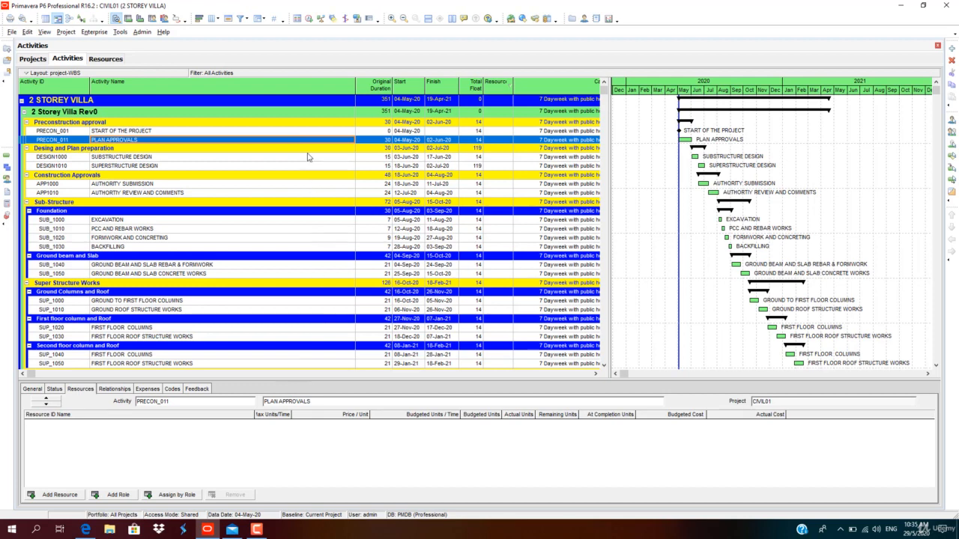
{"action": "left_click", "coordinate": [306, 132]}
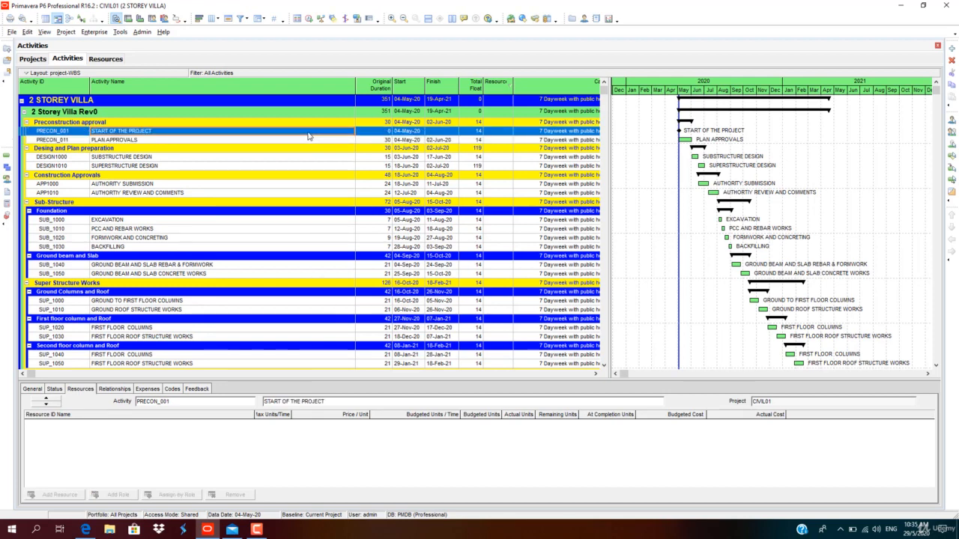
Open the resource assignment list for PLAN APPROVALS, collapse the E&C Resources, Product Dev and IT groups, and enlarge the list.
{"action": "left_click", "coordinate": [308, 140]}
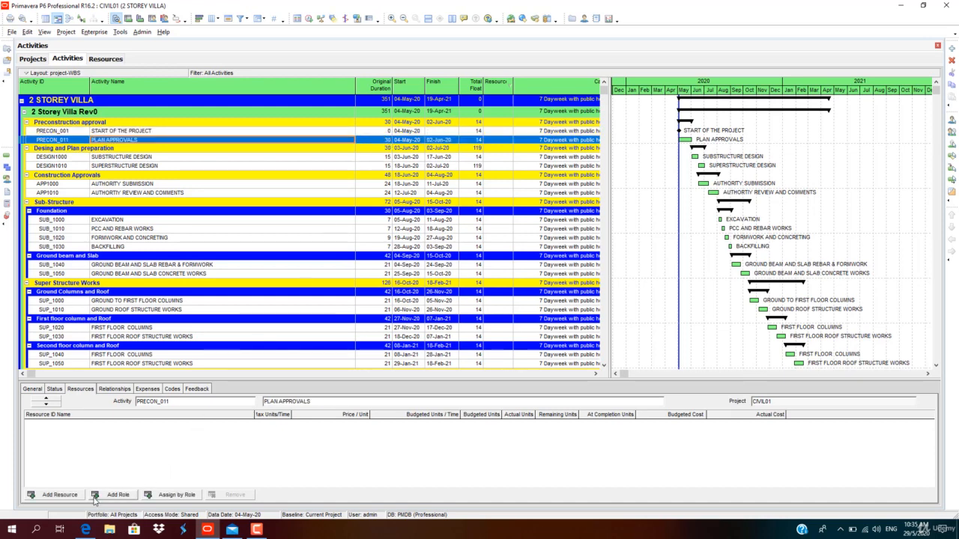
{"action": "left_click", "coordinate": [60, 495]}
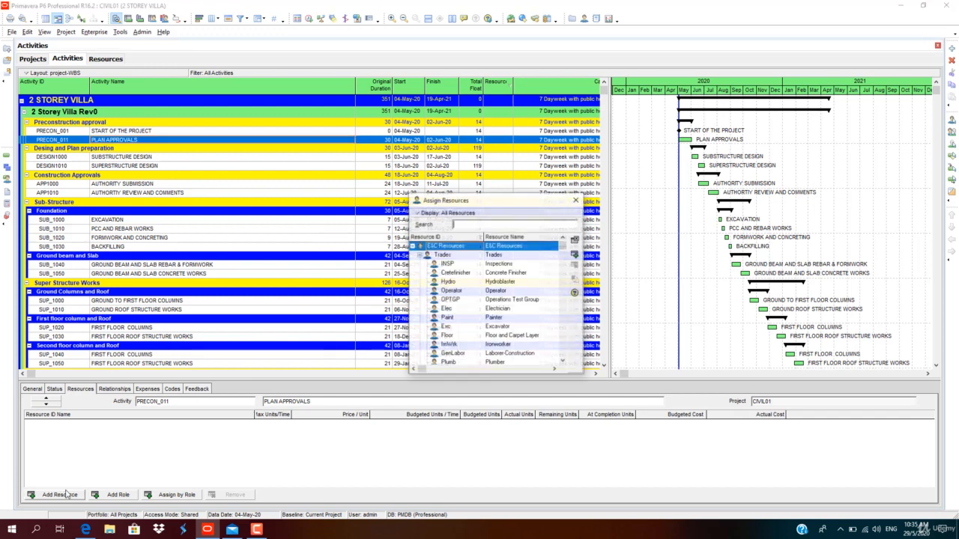
{"action": "left_click_drag", "start_coordinate": [505, 201], "coordinate": [433, 170]}
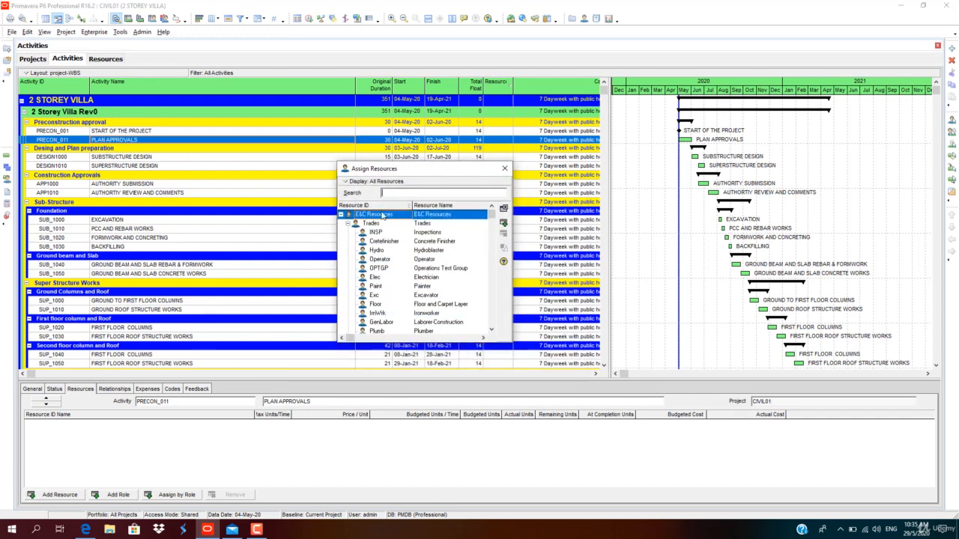
{"action": "left_click", "coordinate": [347, 223]}
{"action": "left_click", "coordinate": [341, 215]}
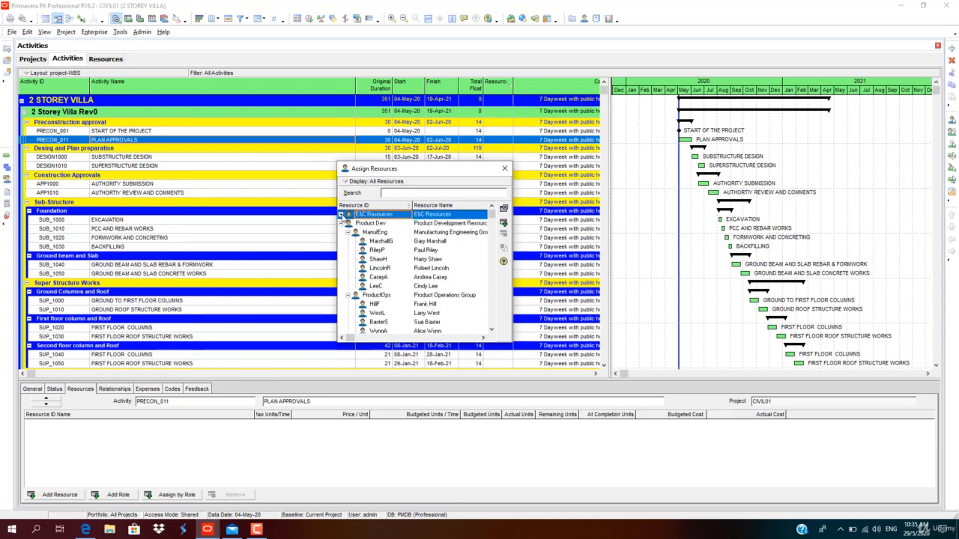
{"action": "left_click", "coordinate": [341, 224]}
{"action": "left_click", "coordinate": [341, 233]}
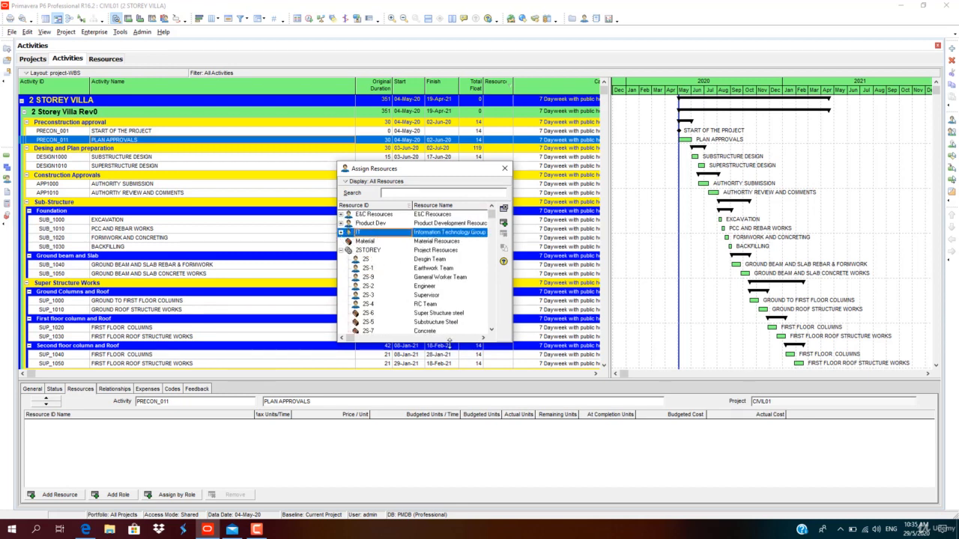
{"action": "left_click_drag", "start_coordinate": [449, 341], "coordinate": [448, 380]}
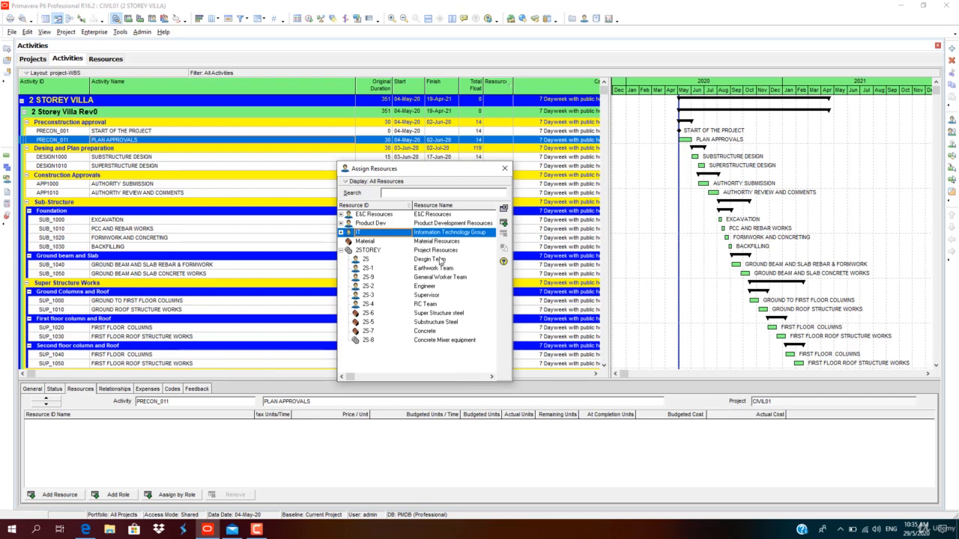
Assign the 2S Desgin Team resource to the PLAN APPROVALS activity and close the resource list.
{"action": "left_click", "coordinate": [442, 259]}
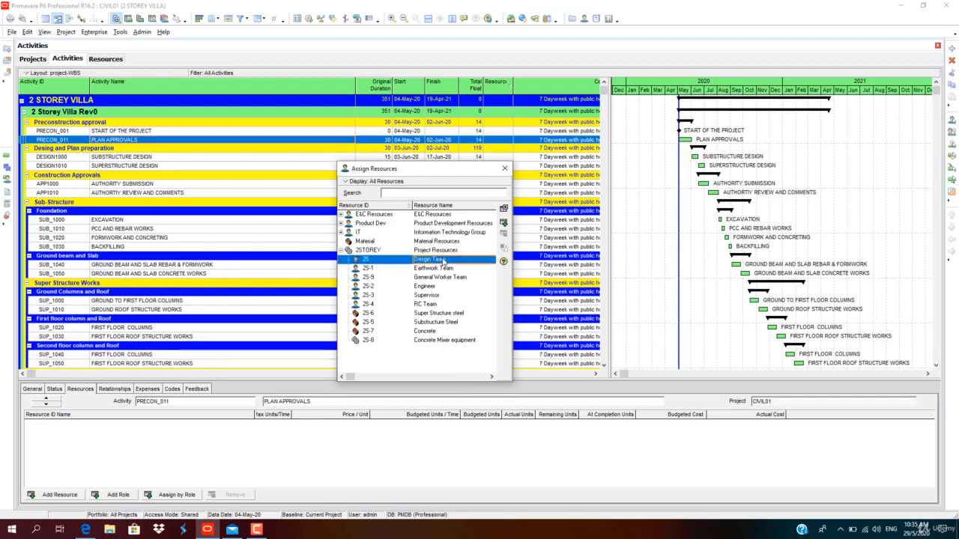
{"action": "double_click", "coordinate": [442, 259]}
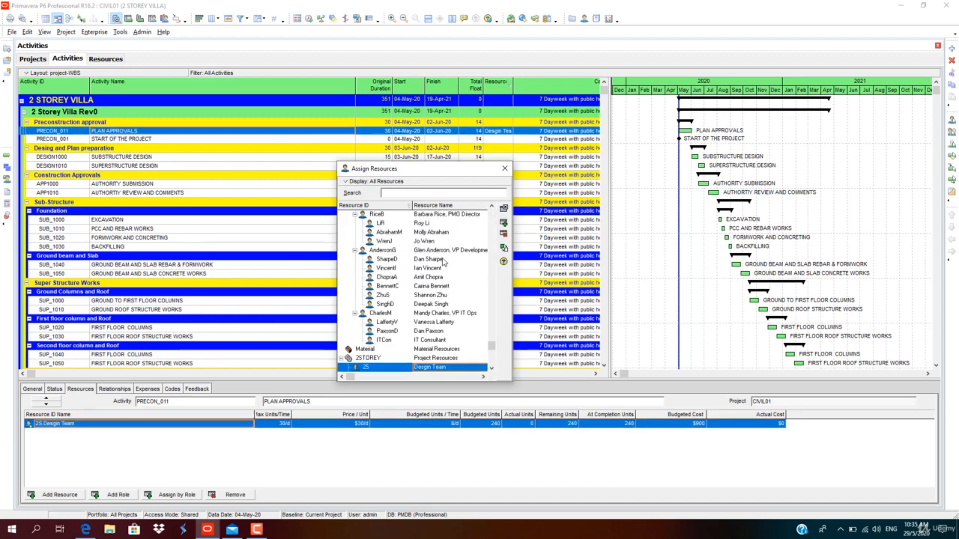
{"action": "left_click", "coordinate": [504, 168]}
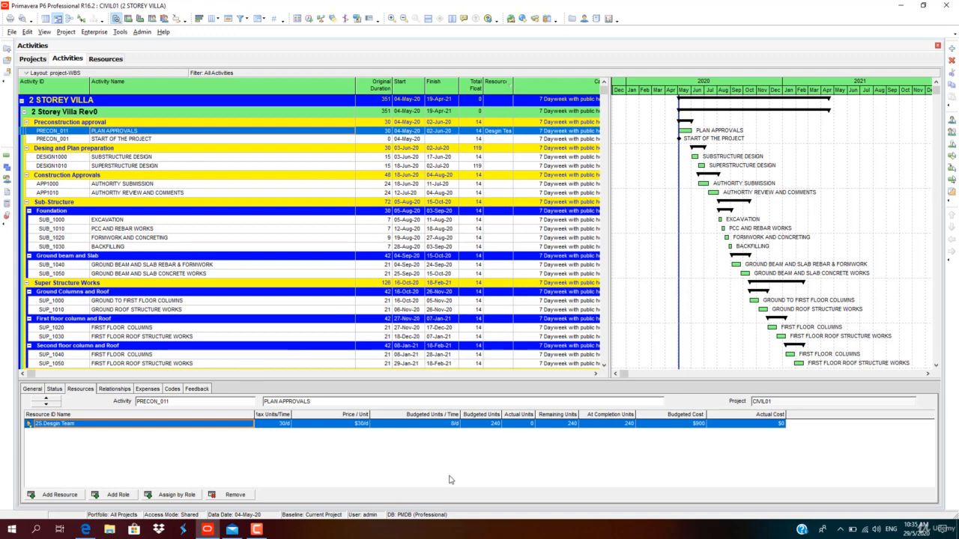
Customize the resource assignment columns of PLAN APPROVALS so that Budgeted Cost comes directly after Budgeted Units.
{"action": "mouse_move", "coordinate": [257, 530]}
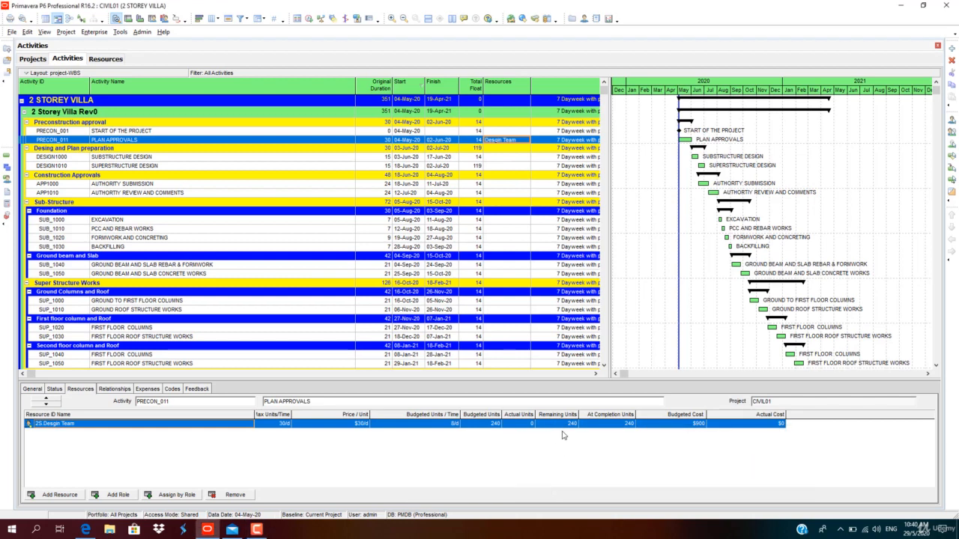
{"action": "right_click", "coordinate": [243, 416]}
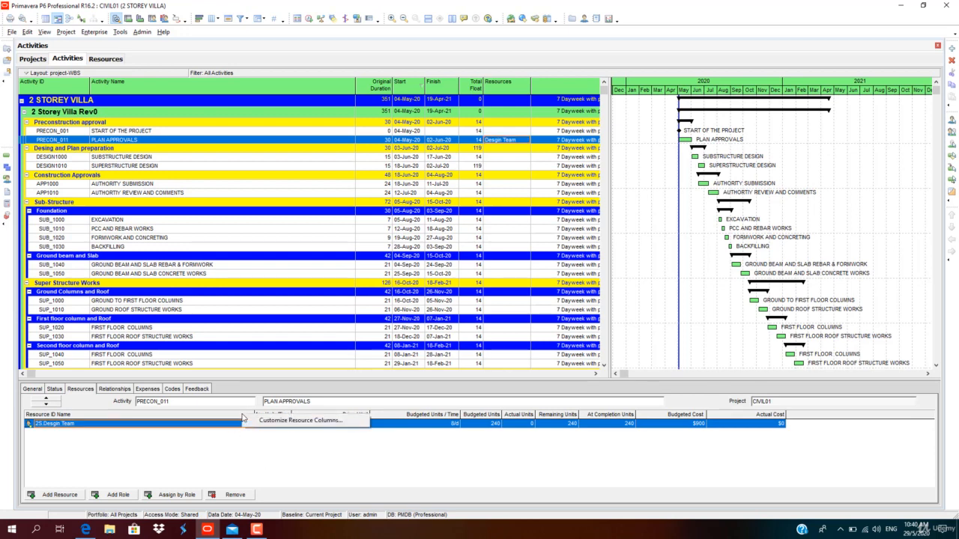
{"action": "left_click", "coordinate": [301, 421]}
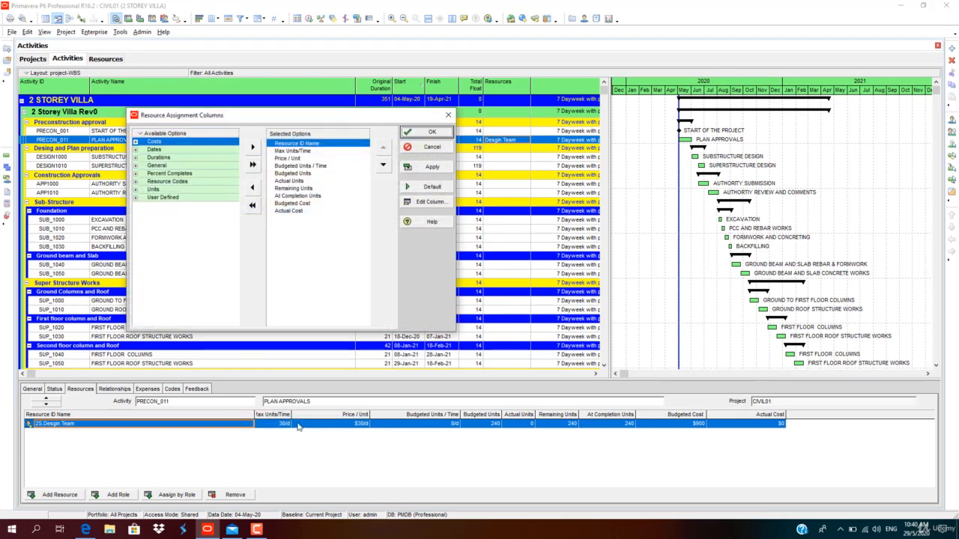
{"action": "left_click", "coordinate": [292, 212]}
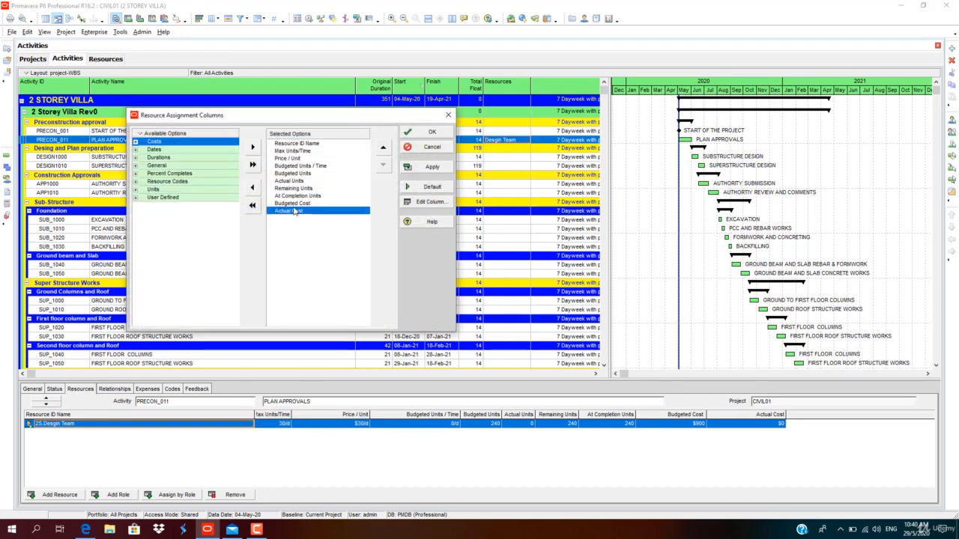
{"action": "left_click", "coordinate": [296, 204]}
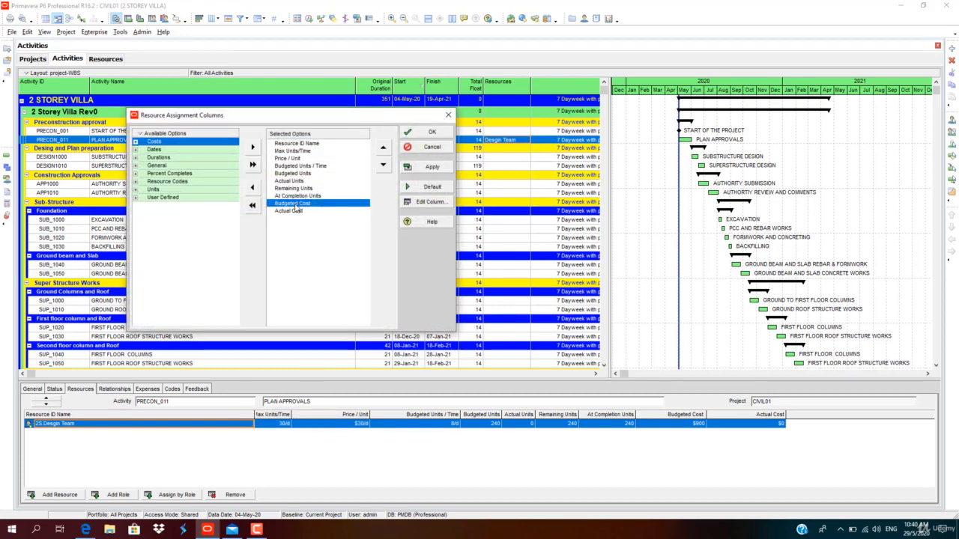
{"action": "left_click", "coordinate": [307, 166]}
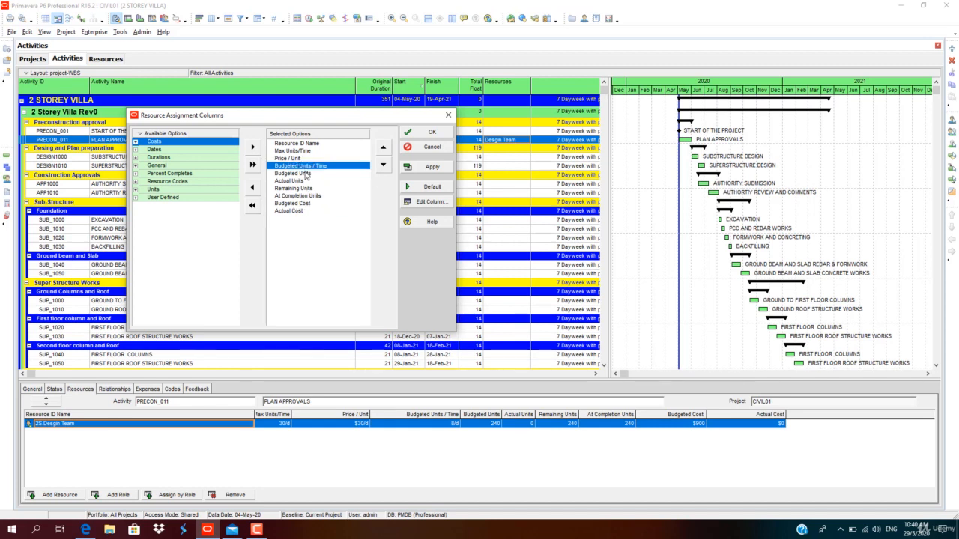
{"action": "left_click", "coordinate": [306, 173]}
{"action": "left_click", "coordinate": [306, 181]}
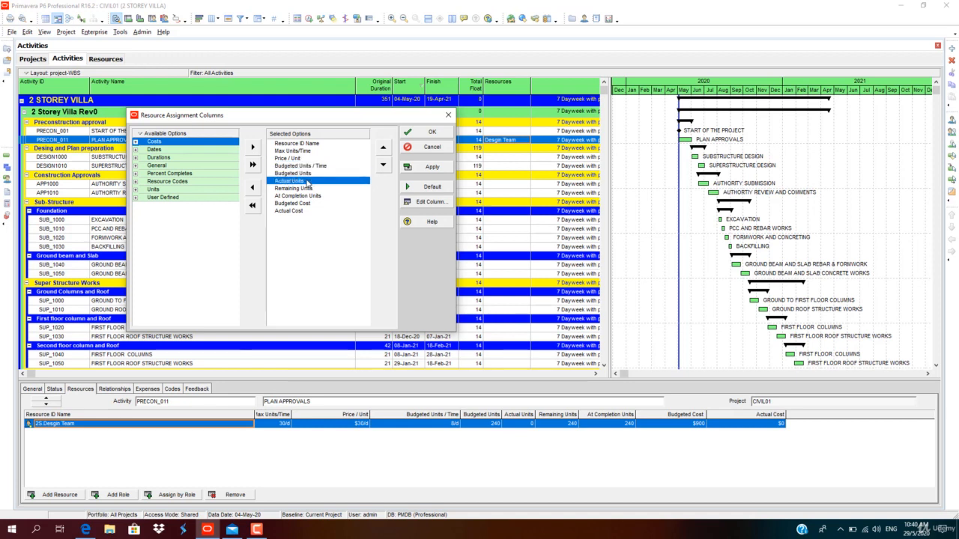
{"action": "left_click", "coordinate": [310, 189]}
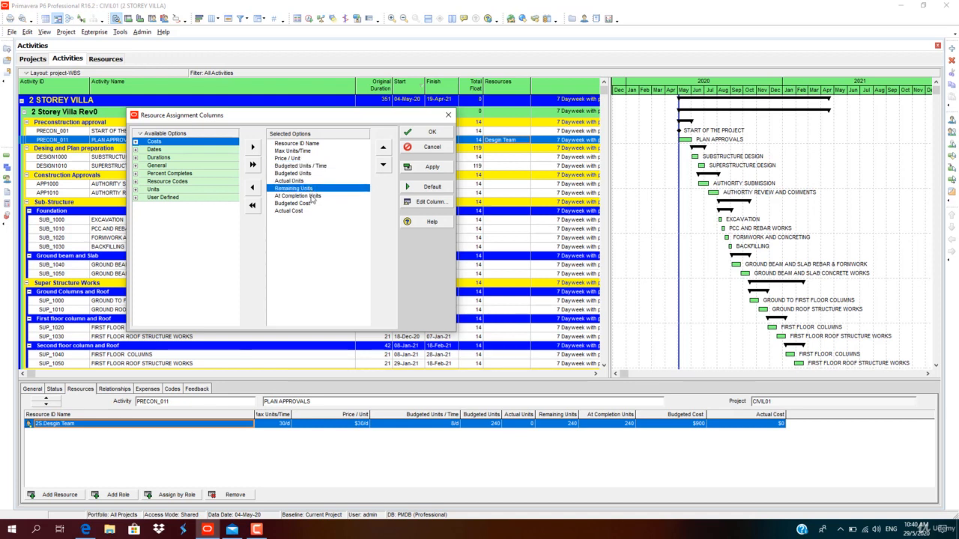
{"action": "left_click", "coordinate": [313, 196]}
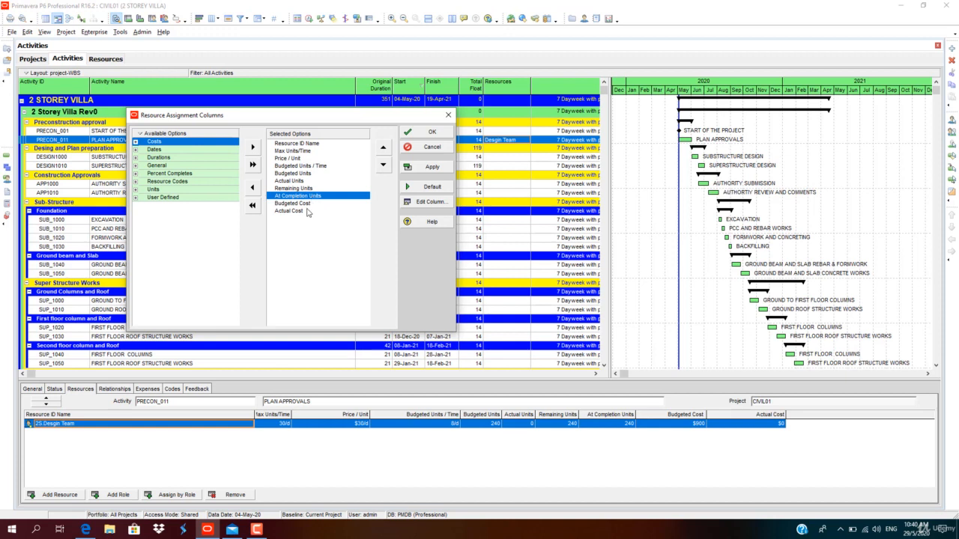
{"action": "left_click", "coordinate": [307, 204]}
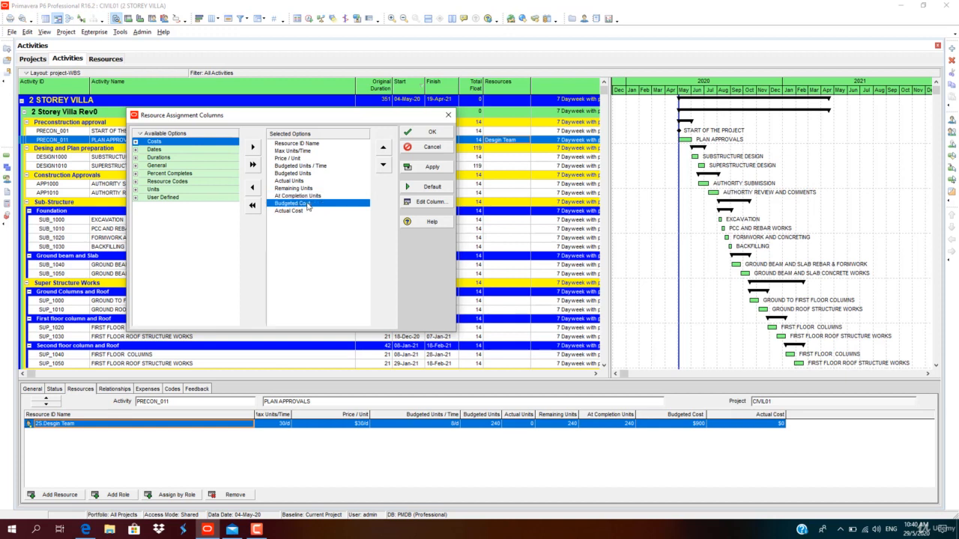
{"action": "left_click", "coordinate": [383, 147]}
{"action": "left_click", "coordinate": [384, 147]}
{"action": "left_click", "coordinate": [383, 147]}
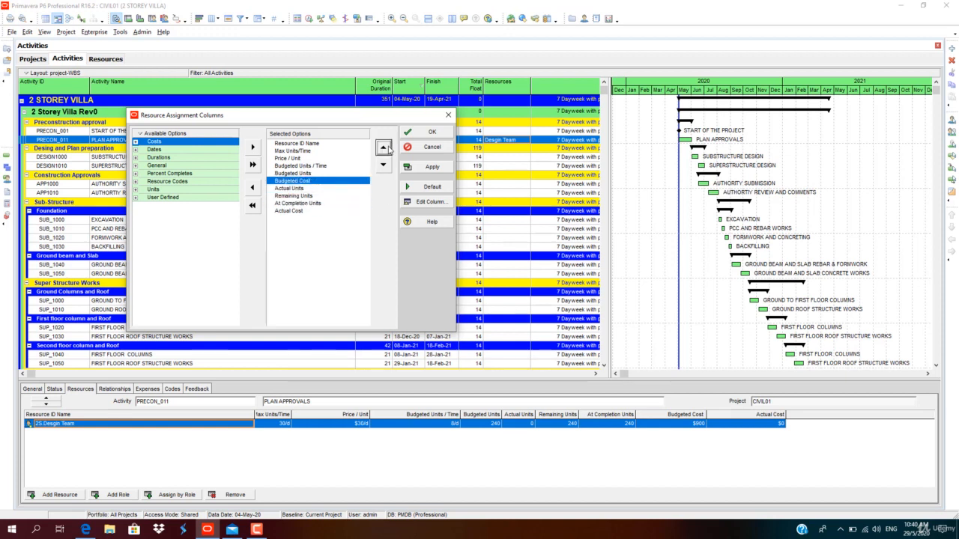
Remove At Completion Units from the resource assignment columns and apply the column changes.
{"action": "left_click", "coordinate": [298, 204]}
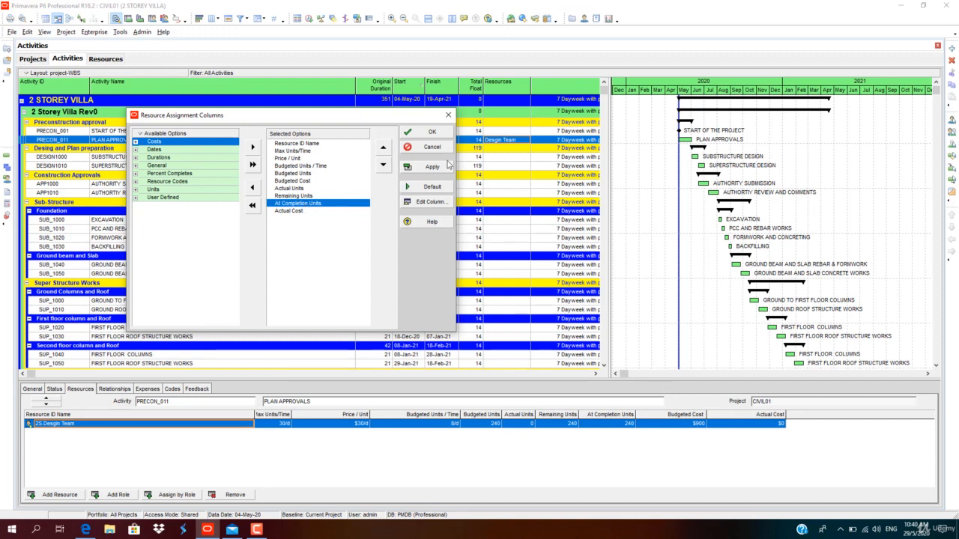
{"action": "left_click", "coordinate": [253, 188]}
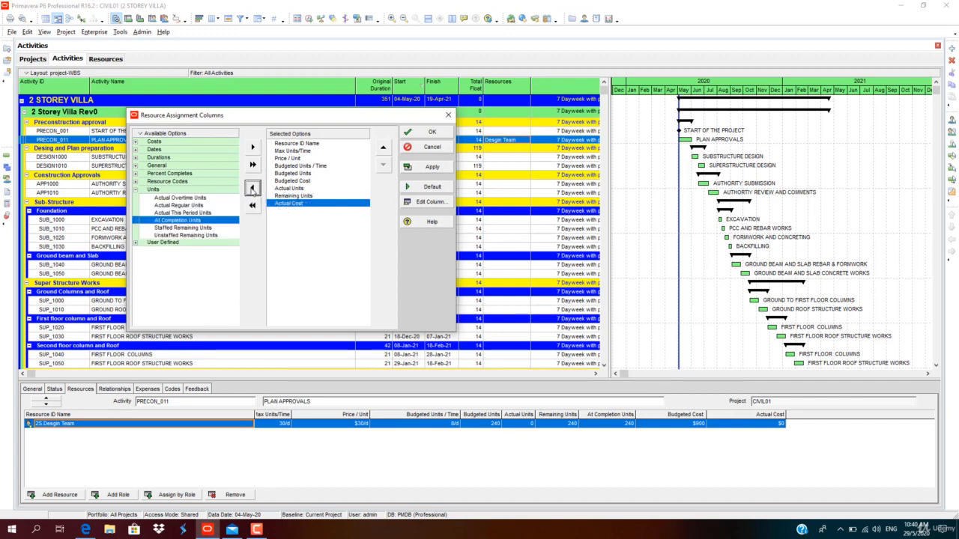
{"action": "left_click", "coordinate": [432, 169]}
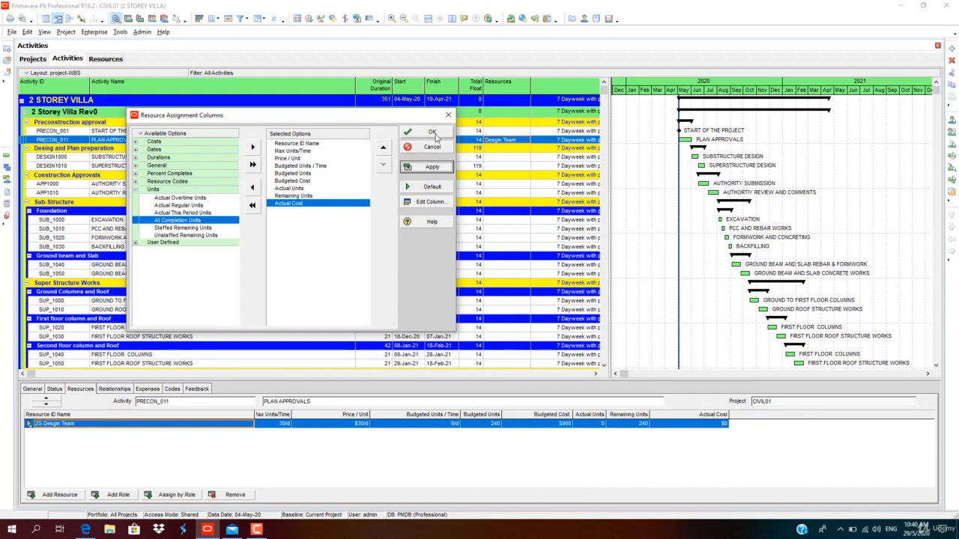
Accept the resource assignment column selection and widen the Max Units/Time column so its heading fits.
{"action": "left_click", "coordinate": [434, 132]}
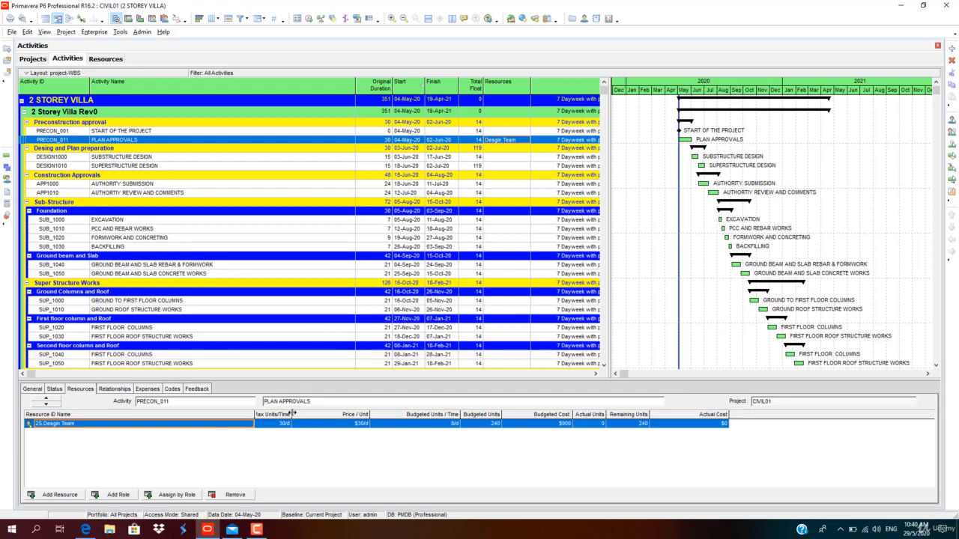
{"action": "left_click_drag", "start_coordinate": [293, 415], "coordinate": [308, 415]}
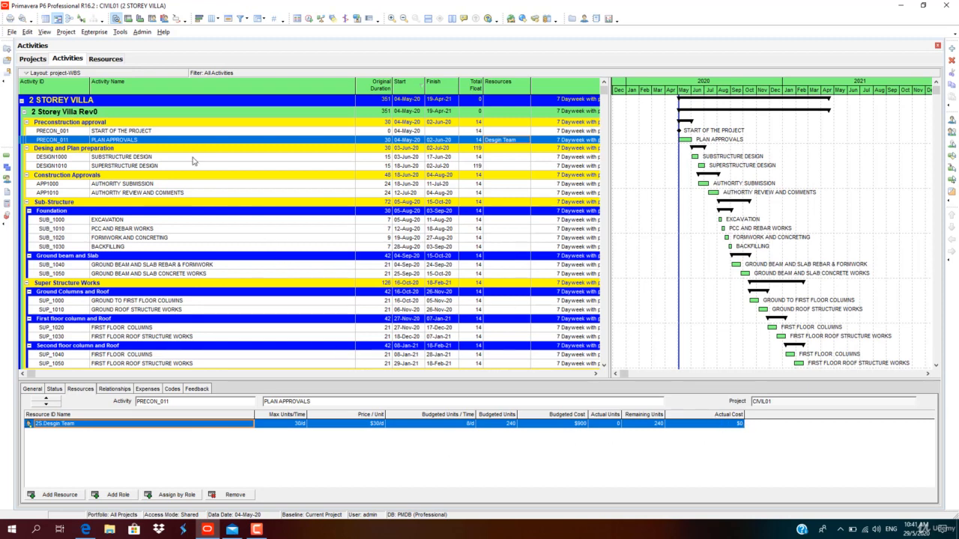
Assign the 2S Desgin Team resource to the SUBSTRUCTURE DESIGN activity and close the resource list.
{"action": "left_click", "coordinate": [515, 158]}
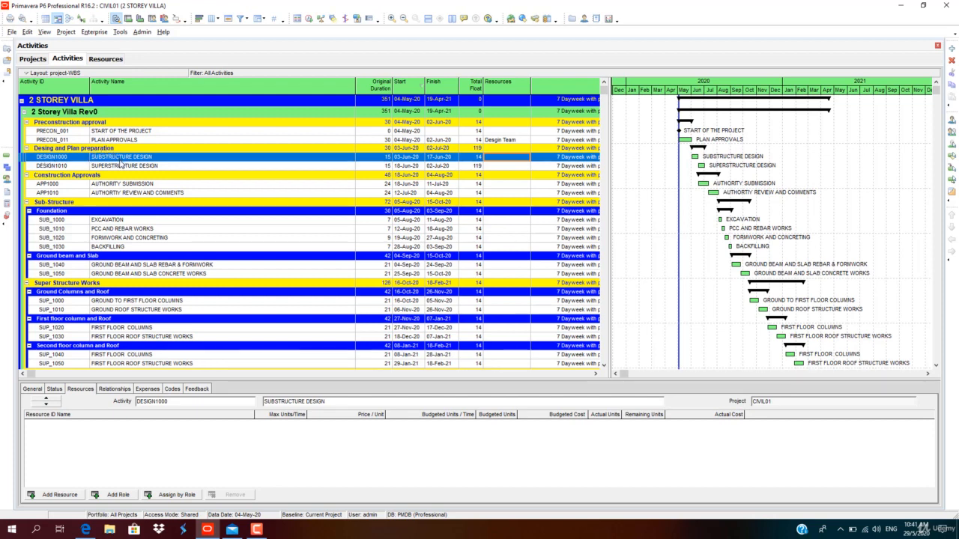
{"action": "left_click", "coordinate": [60, 495]}
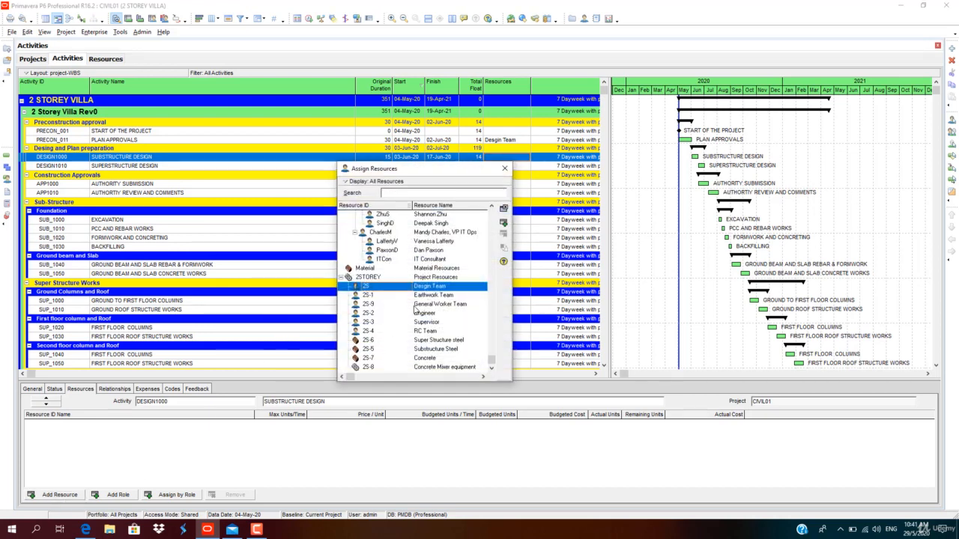
{"action": "double_click", "coordinate": [435, 287]}
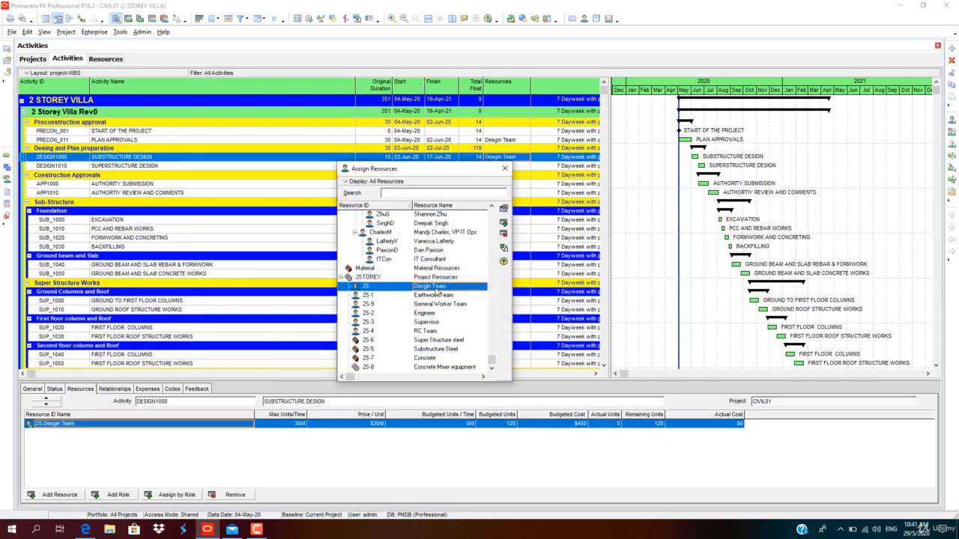
{"action": "left_click", "coordinate": [505, 168]}
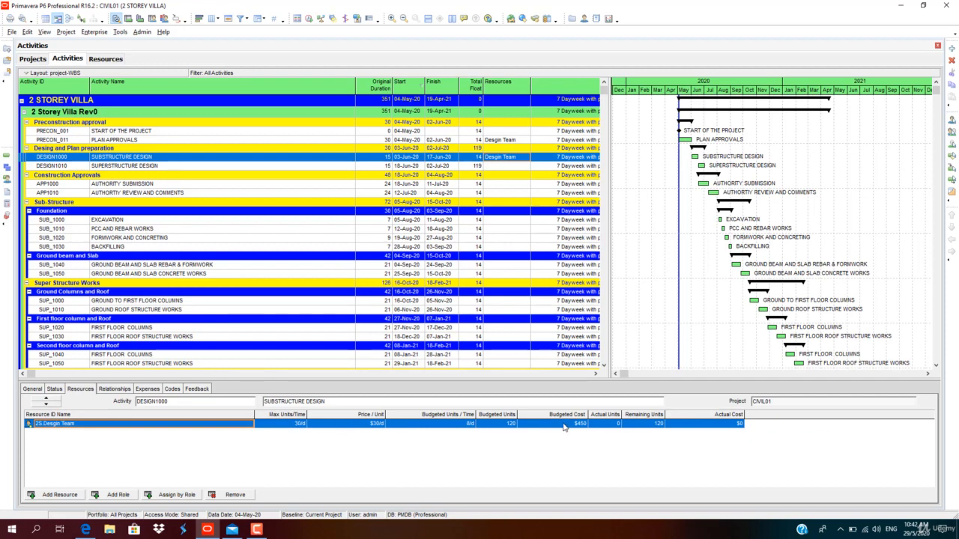
Assign the 2S Desgin Team resource to the SUPERSTRUCTURE DESIGN activity and close the resource list.
{"action": "left_click", "coordinate": [133, 167]}
{"action": "left_click", "coordinate": [74, 495]}
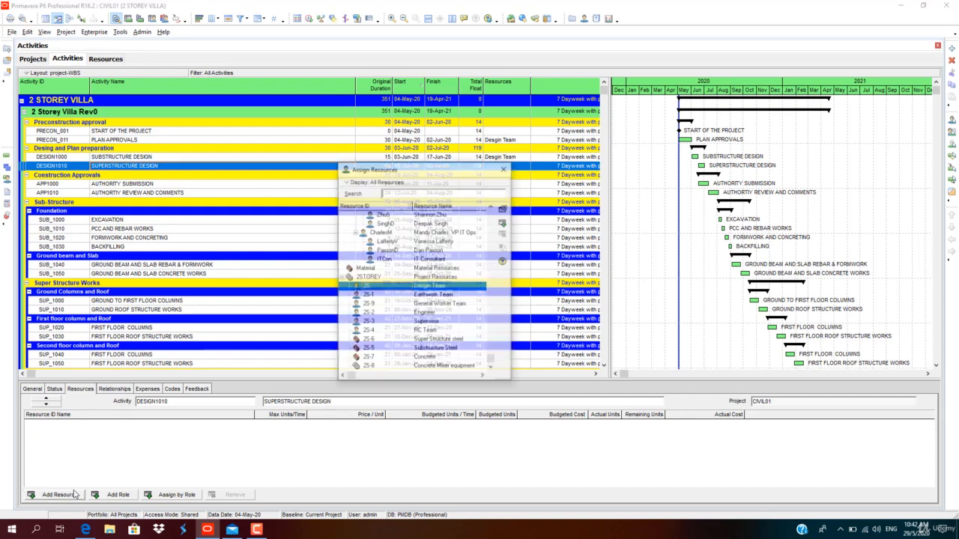
{"action": "double_click", "coordinate": [427, 288]}
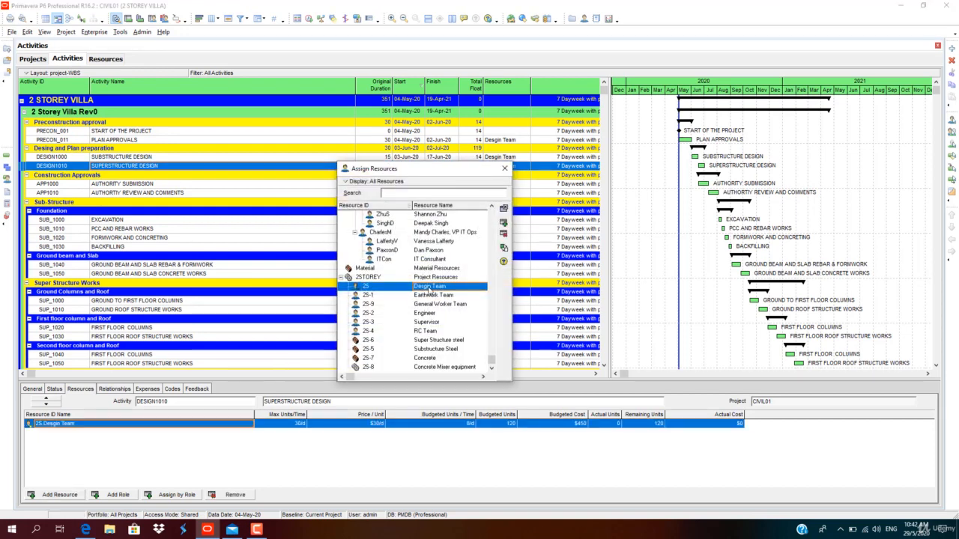
{"action": "left_click", "coordinate": [504, 168]}
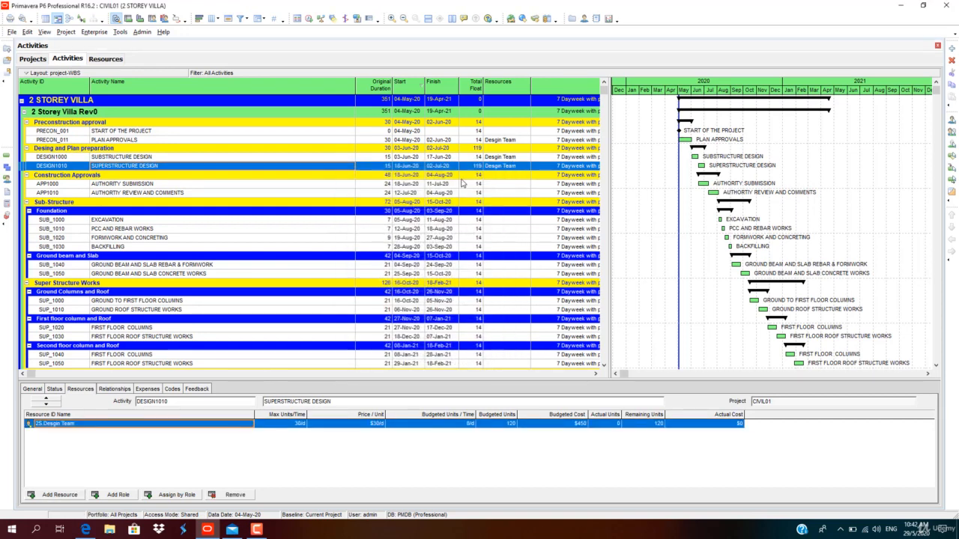
Assign the 2S Desgin Team resource to the AUTHORITY SUBMISSION activity and close the resource list.
{"action": "left_click", "coordinate": [244, 184]}
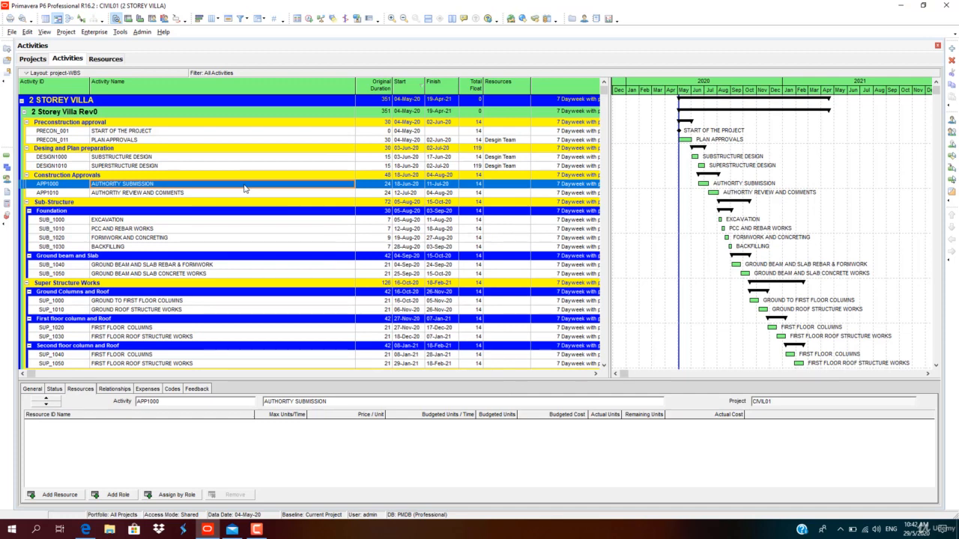
{"action": "left_click", "coordinate": [54, 495]}
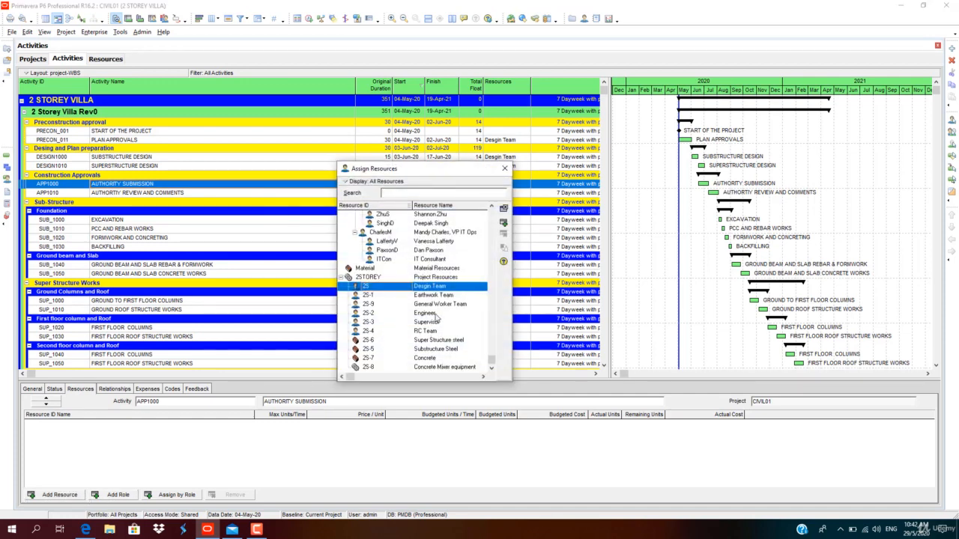
{"action": "double_click", "coordinate": [437, 287]}
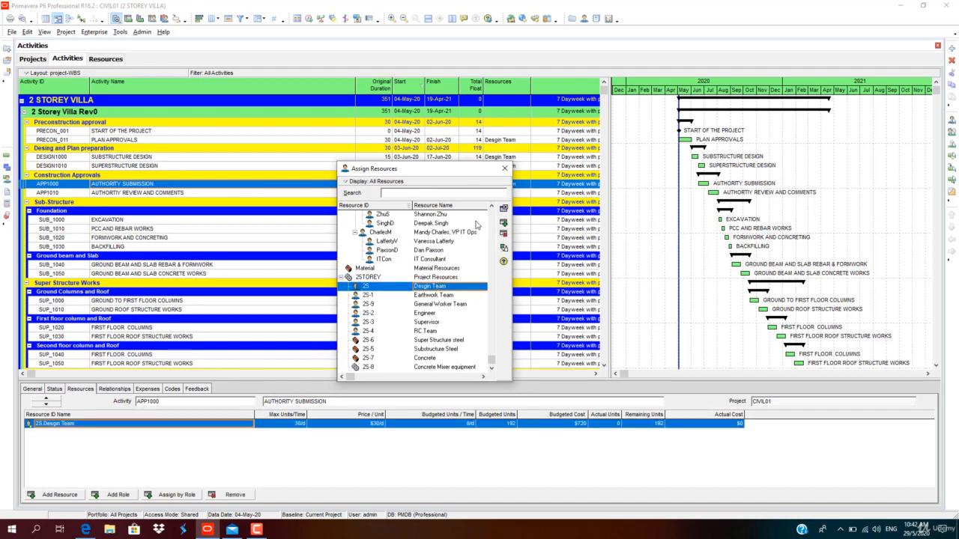
{"action": "left_click", "coordinate": [504, 168]}
Assign the 2S-9 General Worker Team and 2S-1 Earthwork Team resources to the EXCAVATION activity.
{"action": "left_click", "coordinate": [271, 194]}
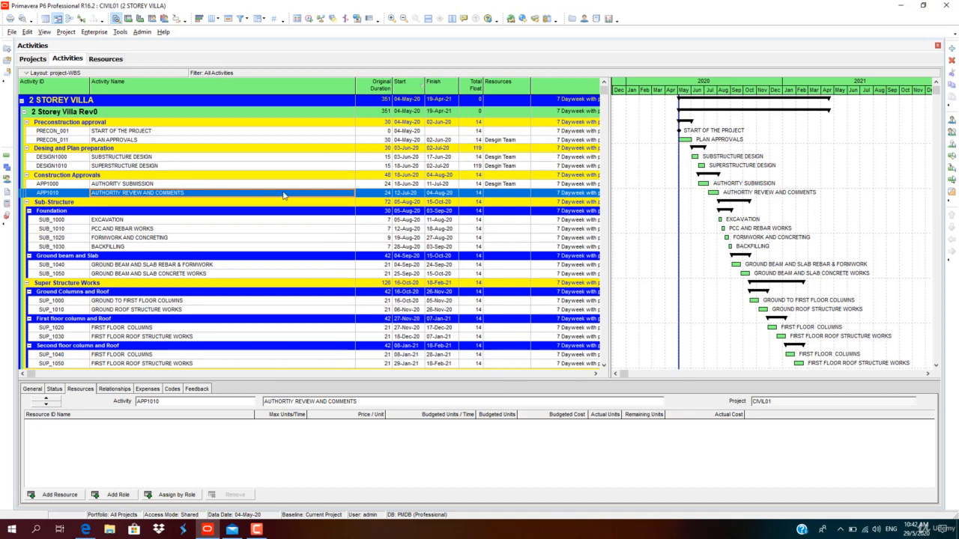
{"action": "left_click", "coordinate": [332, 222]}
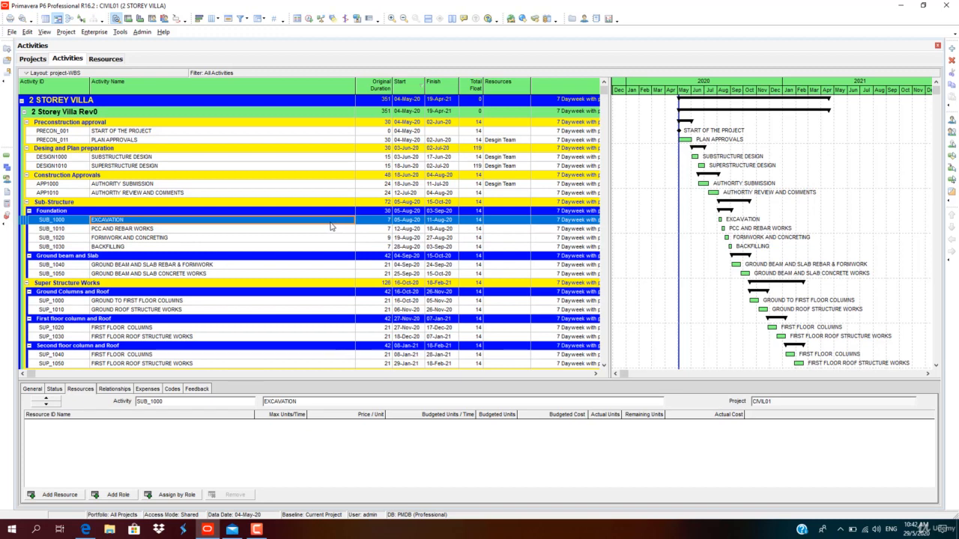
{"action": "left_click", "coordinate": [79, 497]}
{"action": "left_click", "coordinate": [445, 306]}
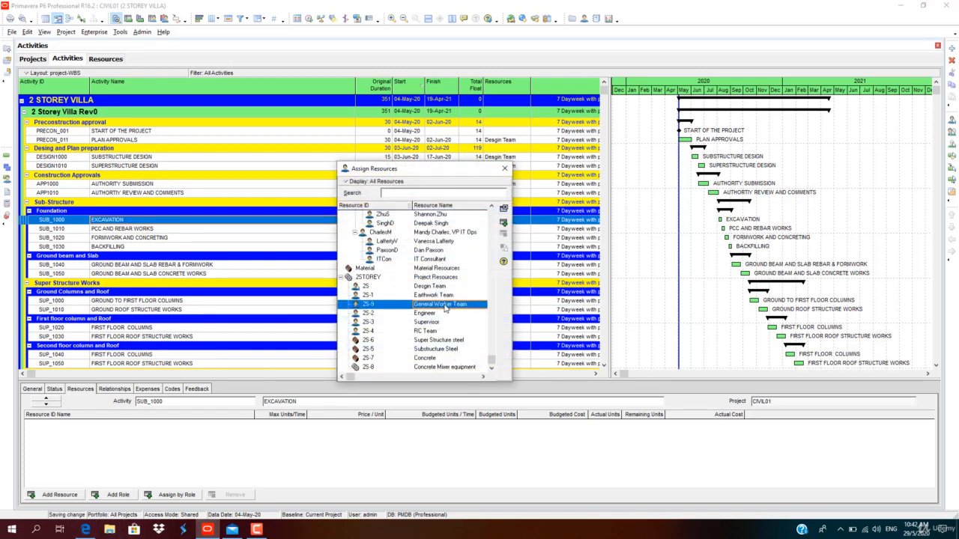
{"action": "double_click", "coordinate": [449, 296]}
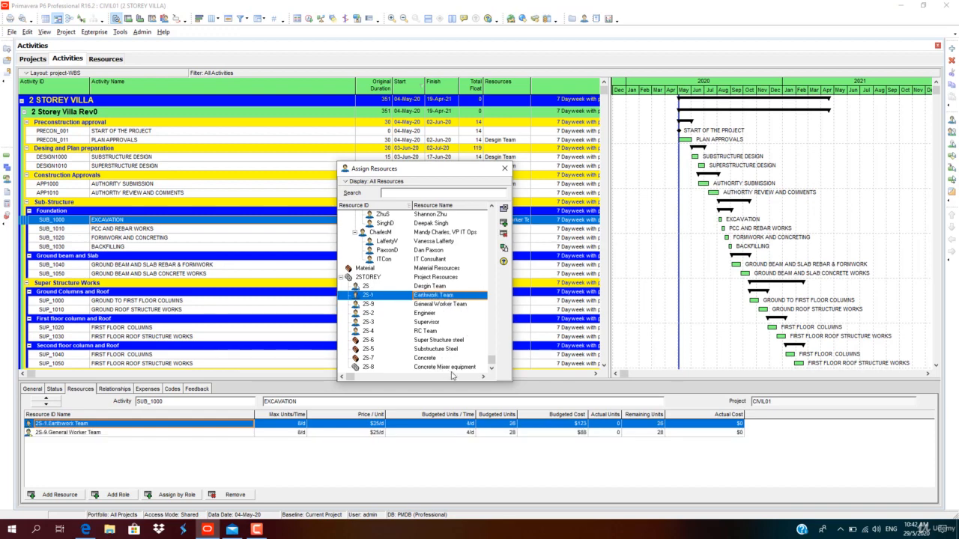
Enlarge the resource assignment list to show the Resource Type and Unit of Measure columns, and close it.
{"action": "left_click_drag", "start_coordinate": [481, 162], "coordinate": [481, 103]}
{"action": "left_click_drag", "start_coordinate": [515, 228], "coordinate": [552, 229]}
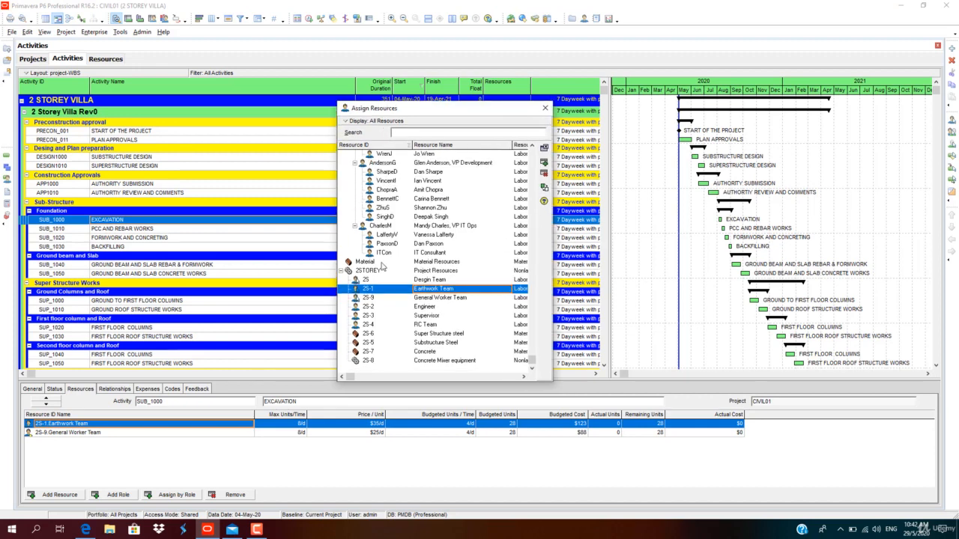
{"action": "left_click_drag", "start_coordinate": [335, 251], "coordinate": [268, 251]}
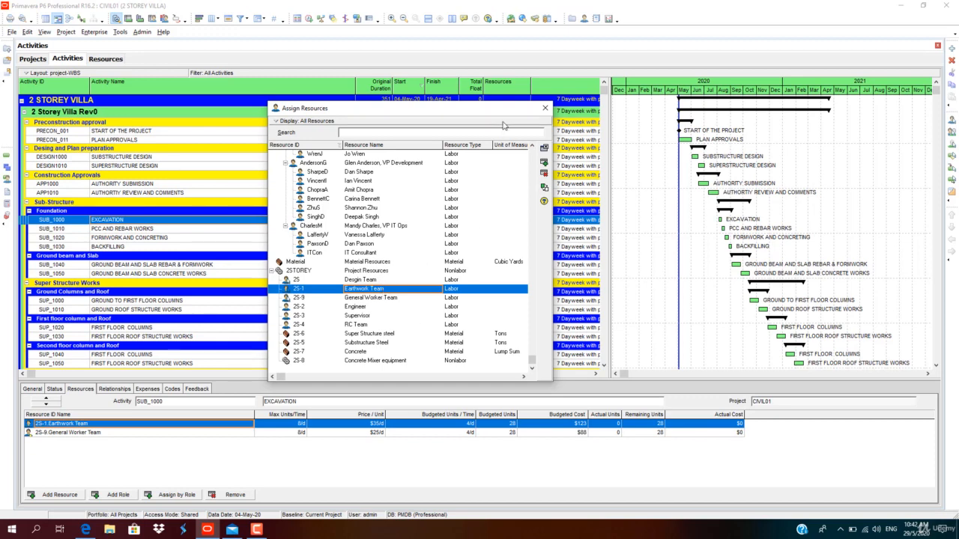
{"action": "left_click", "coordinate": [545, 108]}
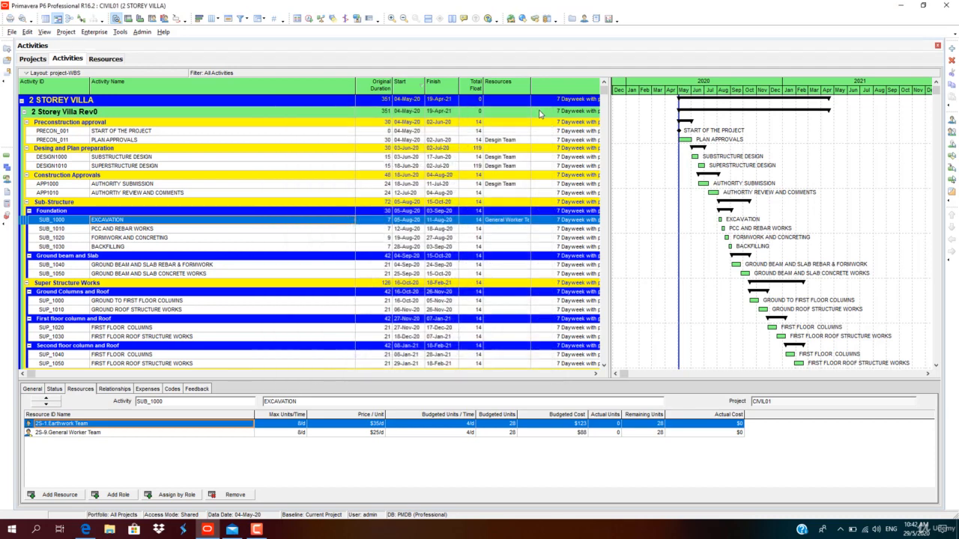
Remove the 2S-9 General Worker Team assignment from the EXCAVATION activity.
{"action": "double_click", "coordinate": [222, 425]}
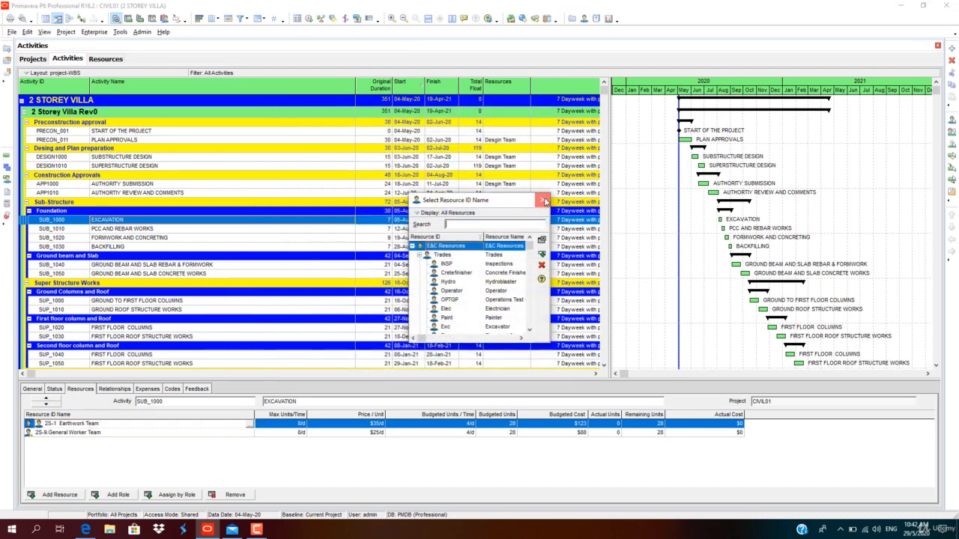
{"action": "left_click", "coordinate": [542, 200]}
{"action": "left_click", "coordinate": [192, 434]}
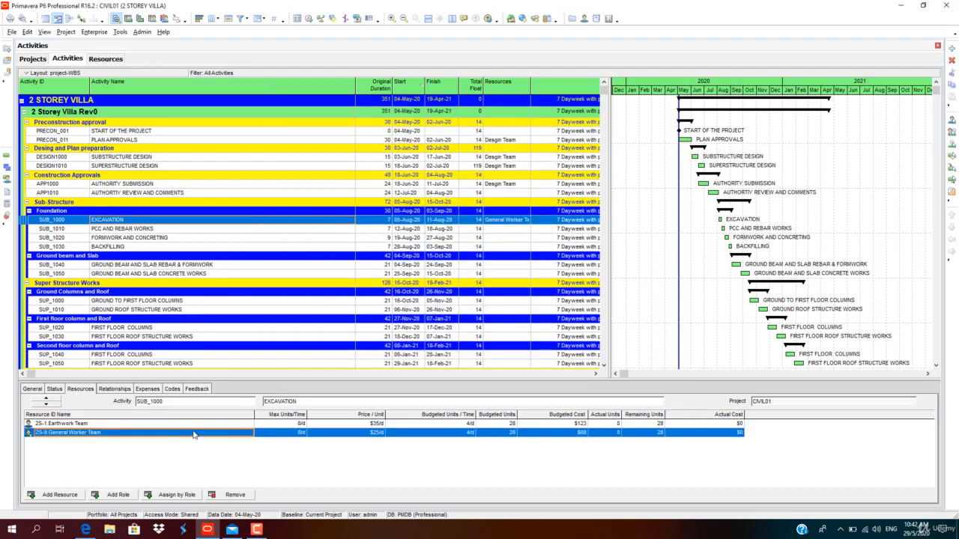
{"action": "left_click", "coordinate": [235, 496]}
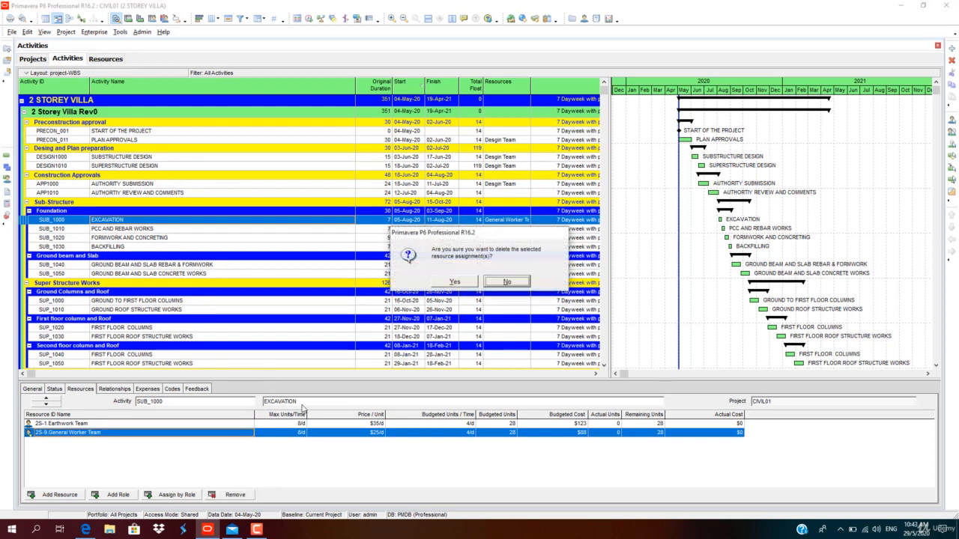
{"action": "left_click", "coordinate": [457, 282]}
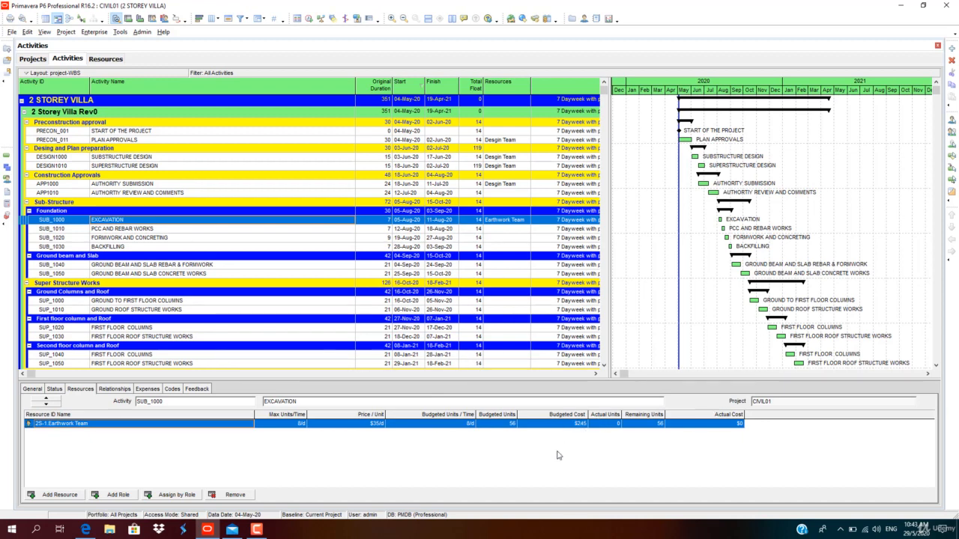
Assign the 2S-9 General Worker Team resource to the PCC AND REBAR WORKS activity and close the resource list.
{"action": "left_click", "coordinate": [178, 230]}
{"action": "left_click", "coordinate": [75, 495]}
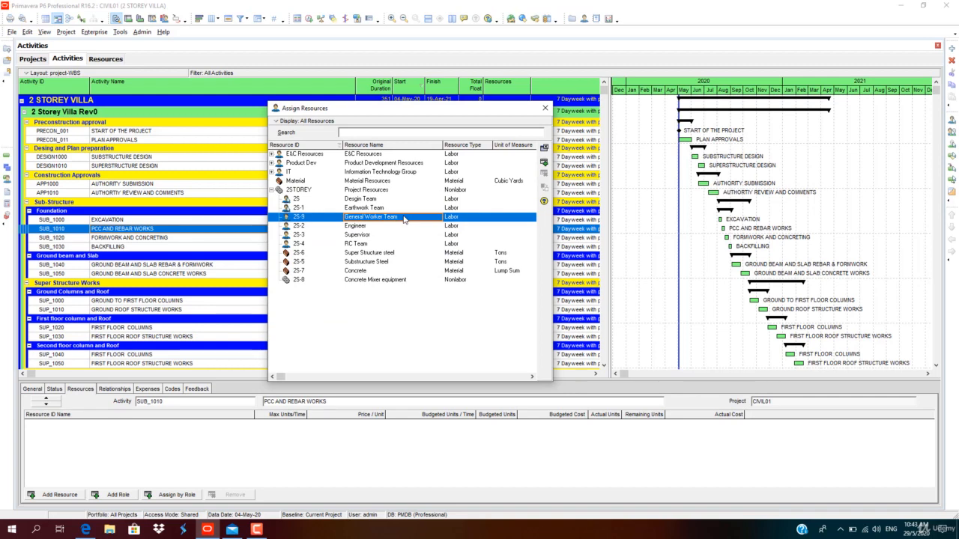
{"action": "double_click", "coordinate": [404, 217]}
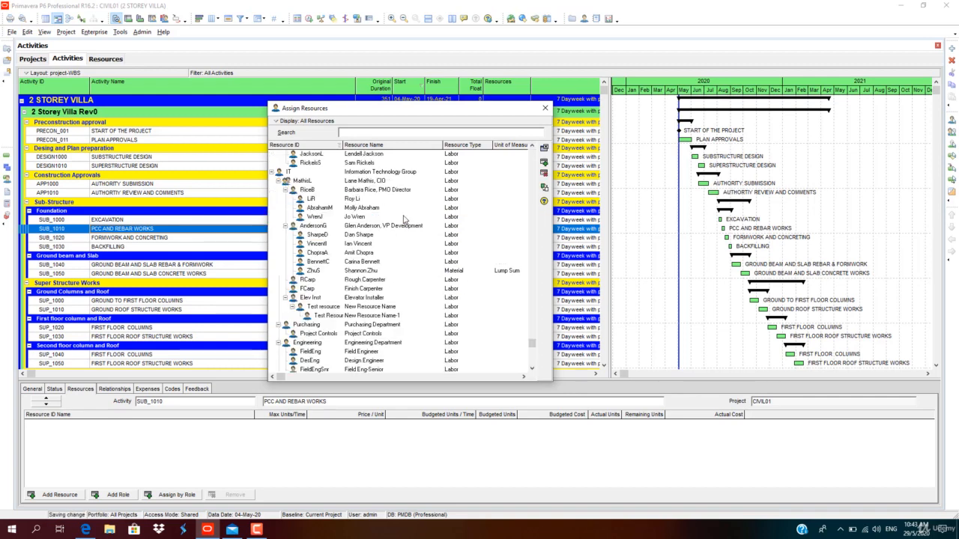
{"action": "left_click", "coordinate": [544, 109]}
Assign the 2S-9 General Worker Team resource to the foundation's FORMWORK AND CONCRETING activity and close the resource list.
{"action": "left_click", "coordinate": [206, 238]}
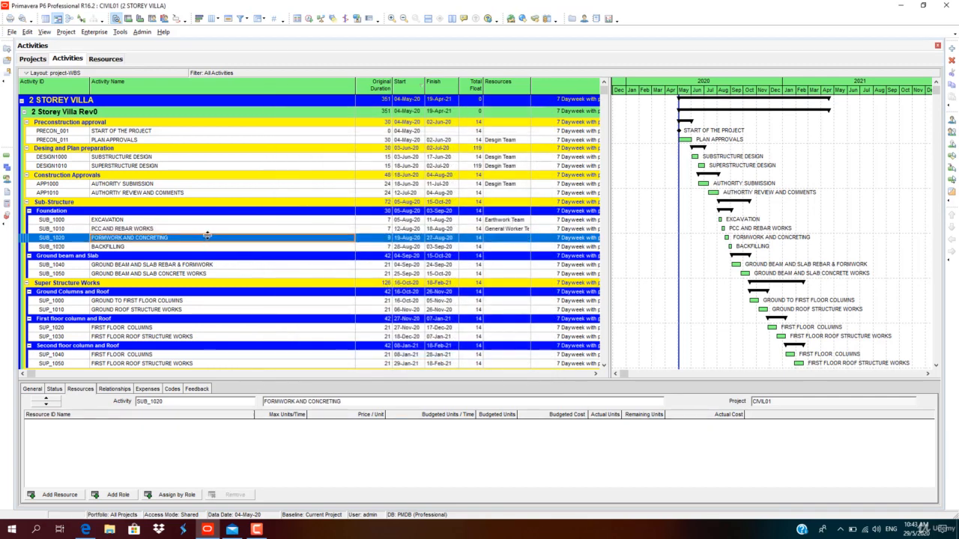
{"action": "left_click", "coordinate": [59, 495]}
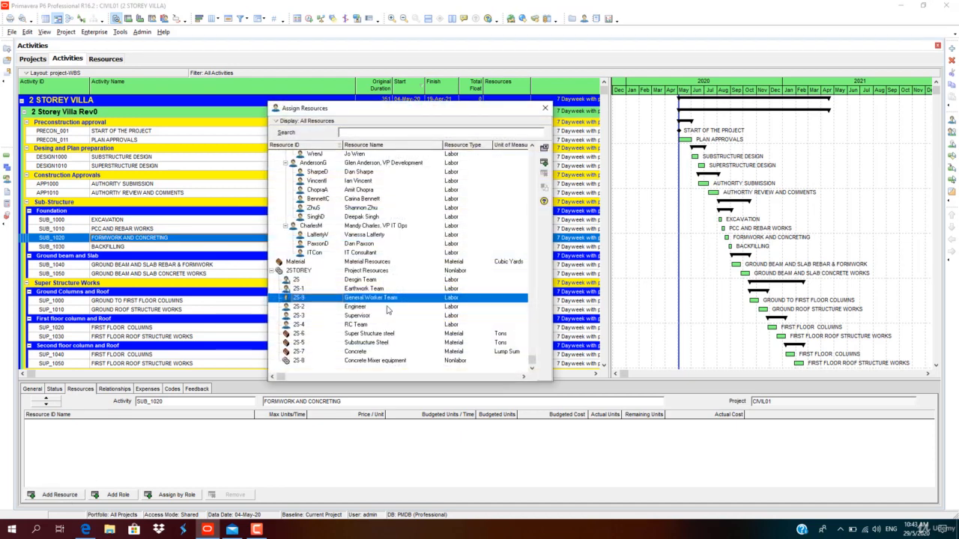
{"action": "double_click", "coordinate": [391, 298]}
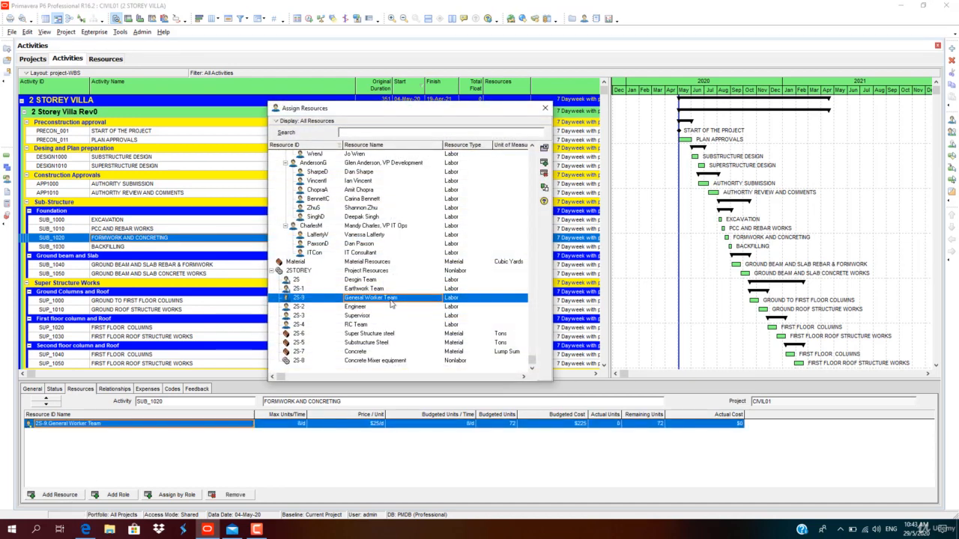
{"action": "left_click", "coordinate": [544, 109]}
Assign the 2S-1 Earthwork Team resource to the BACKFILLING activity and close the resource list.
{"action": "left_click", "coordinate": [157, 247]}
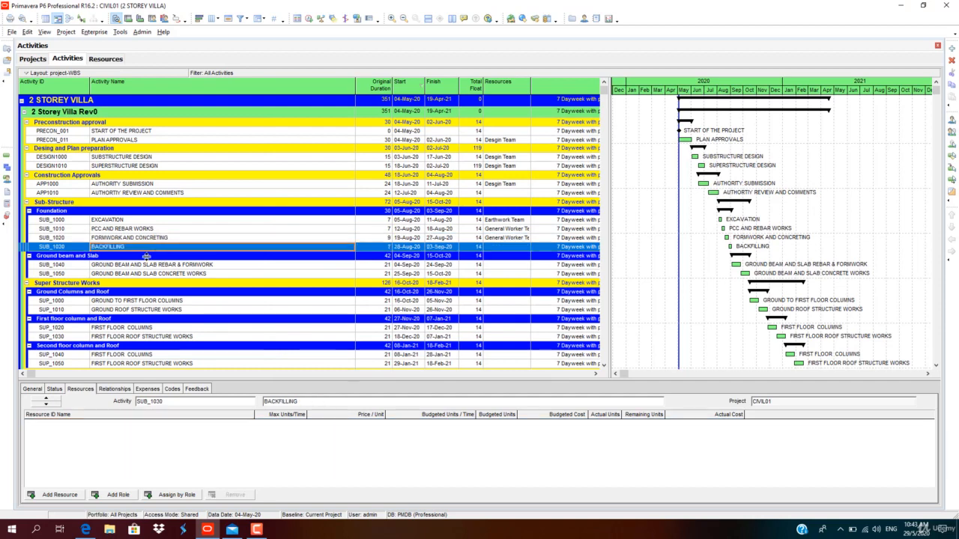
{"action": "left_click", "coordinate": [59, 495]}
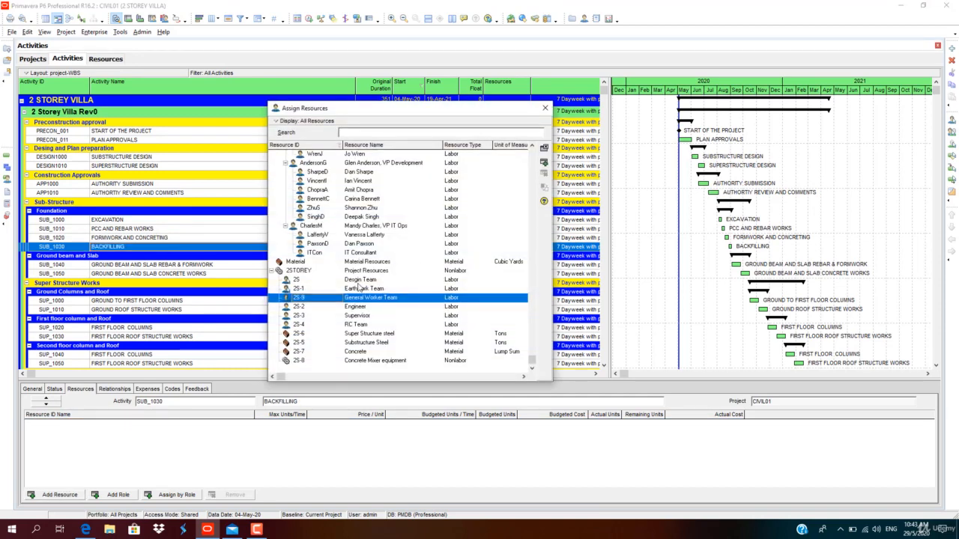
{"action": "double_click", "coordinate": [361, 289]}
{"action": "left_click", "coordinate": [541, 110]}
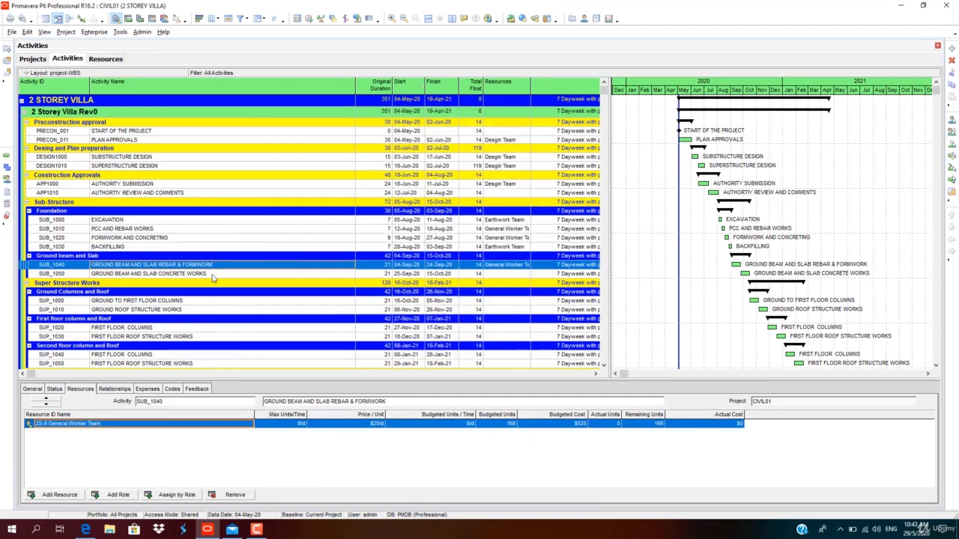
Assign the 2S-4 RC Team resource to the GROUND BEAM AND SLAB CONCRETE WORKS activity and close the resource list.
{"action": "left_click", "coordinate": [220, 274]}
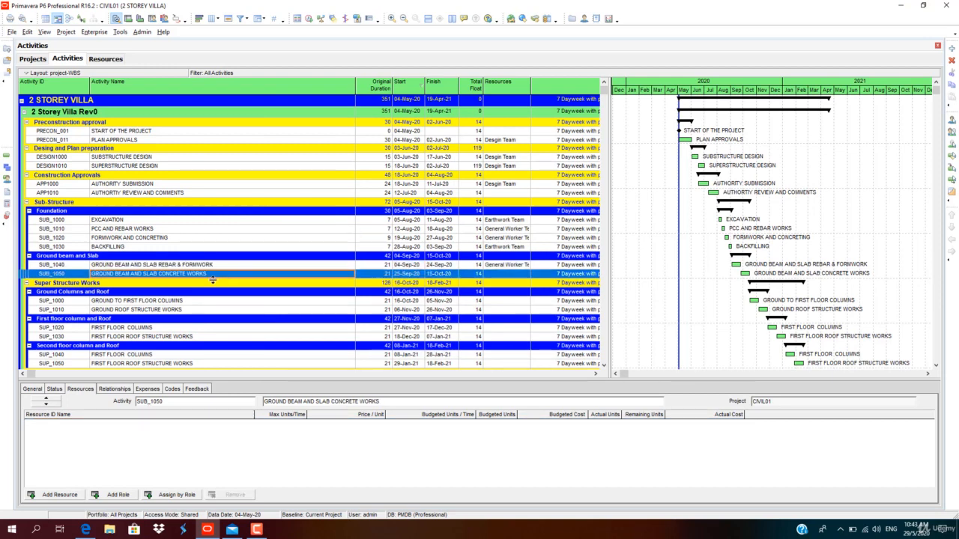
{"action": "left_click", "coordinate": [73, 493]}
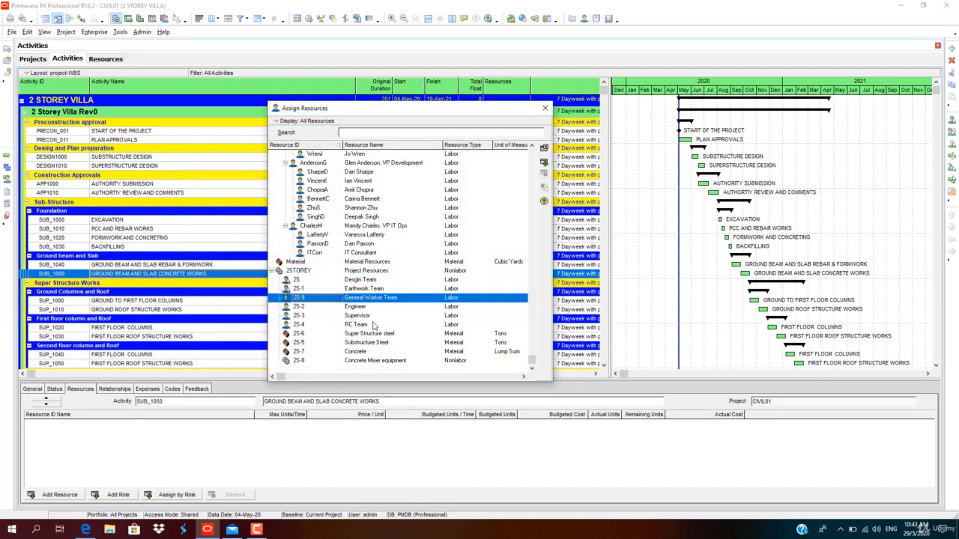
{"action": "left_click", "coordinate": [374, 325]}
{"action": "double_click", "coordinate": [374, 325]}
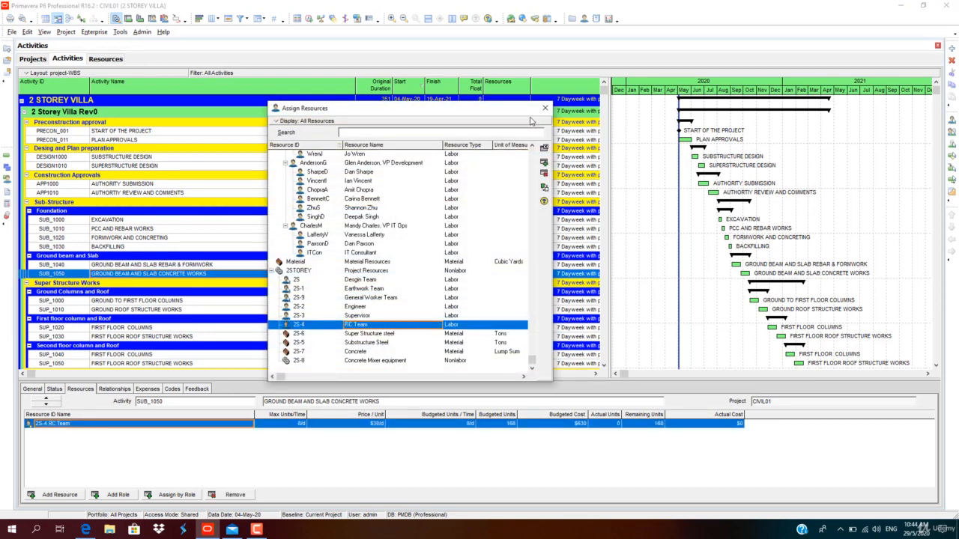
{"action": "left_click", "coordinate": [545, 108]}
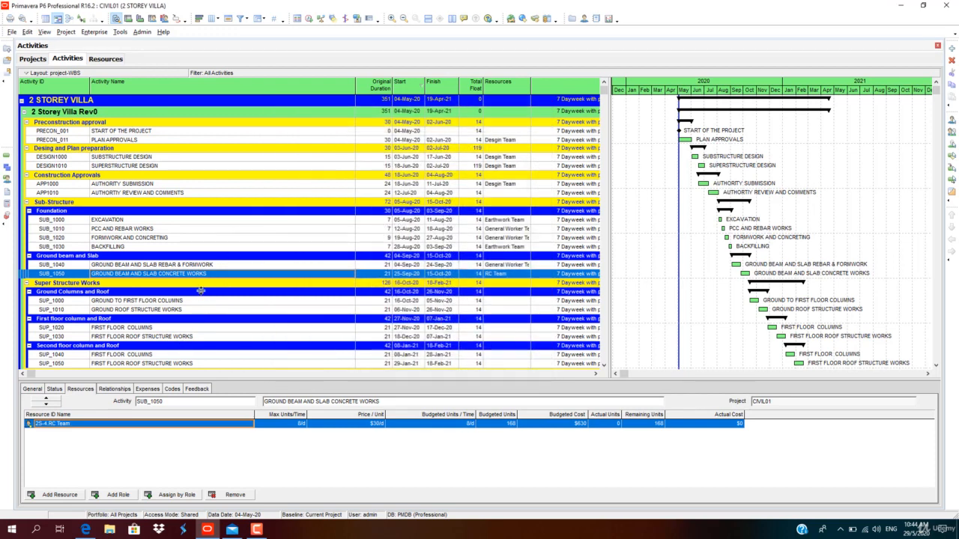
Assign the 2S-4 RC Team resource to the foundation's FORMWORK AND CONCRETING activity and widen the Resources column.
{"action": "left_click", "coordinate": [181, 239]}
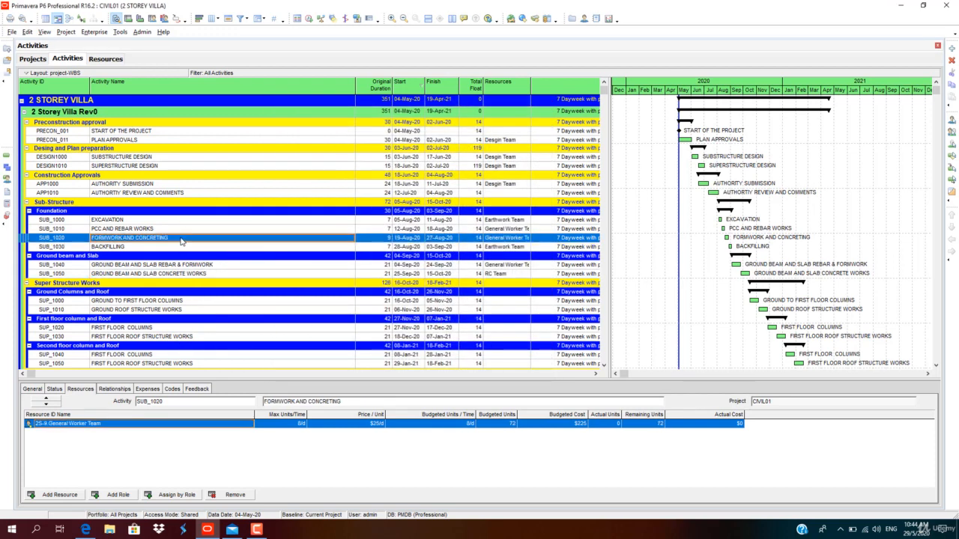
{"action": "left_click", "coordinate": [60, 495]}
{"action": "double_click", "coordinate": [360, 324]}
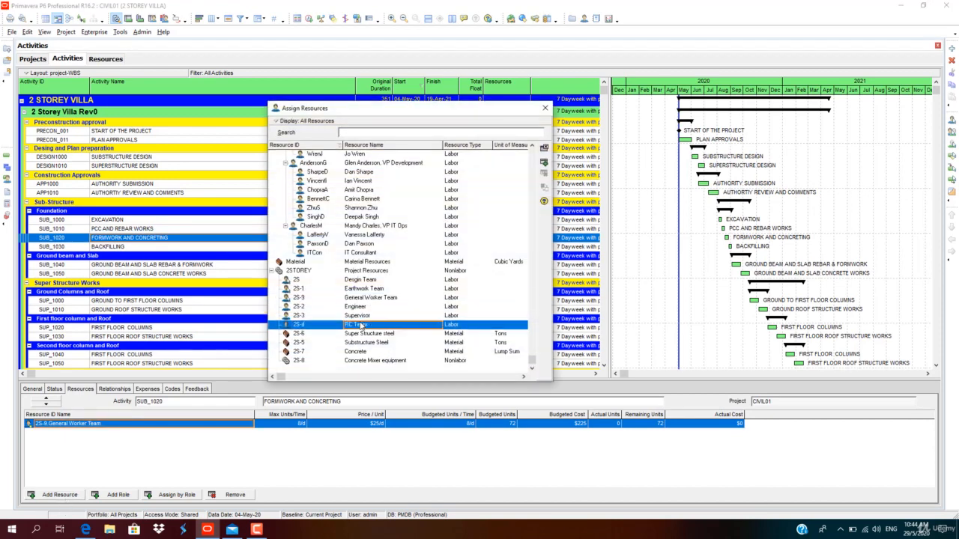
{"action": "left_click", "coordinate": [545, 108]}
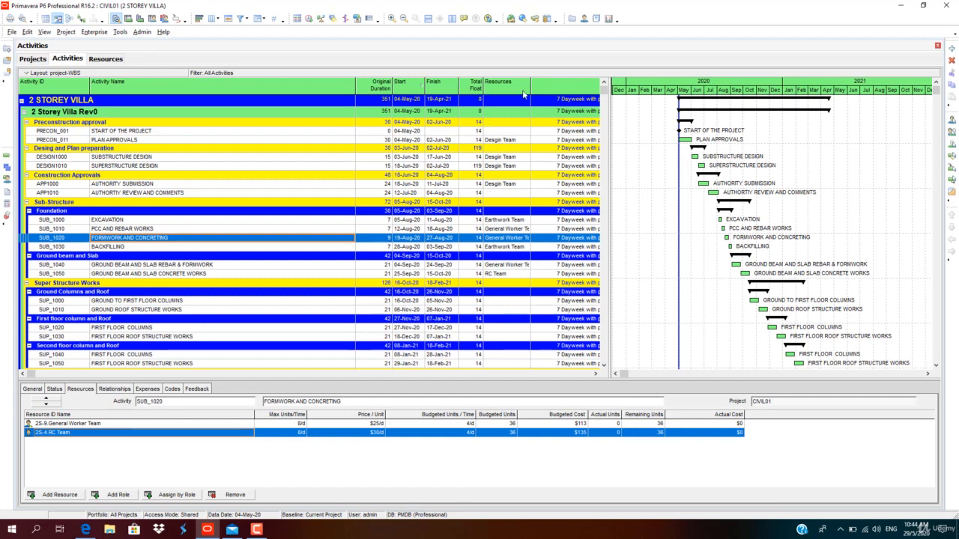
{"action": "scroll", "coordinate": [495, 239], "scroll_direction": "down", "scroll_amount": 1}
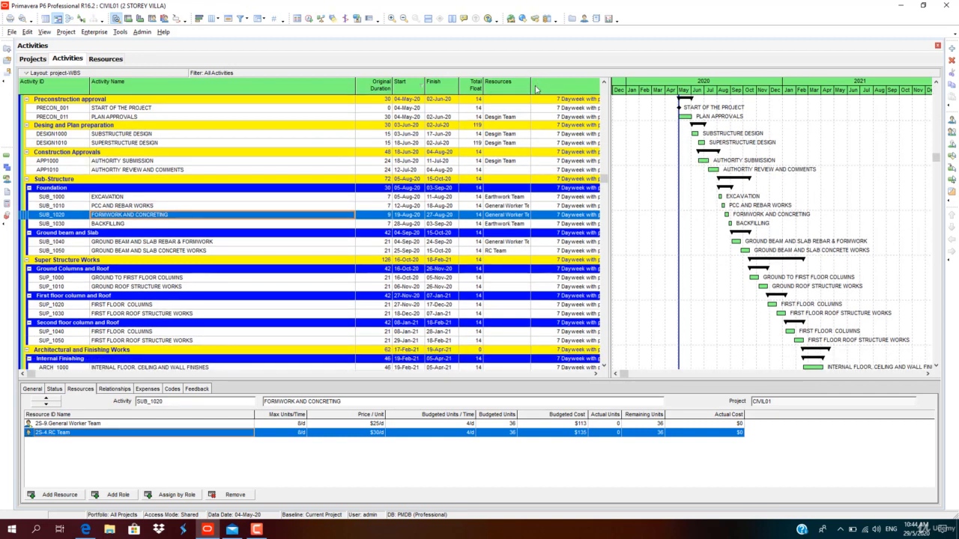
{"action": "left_click_drag", "start_coordinate": [531, 85], "coordinate": [558, 86]}
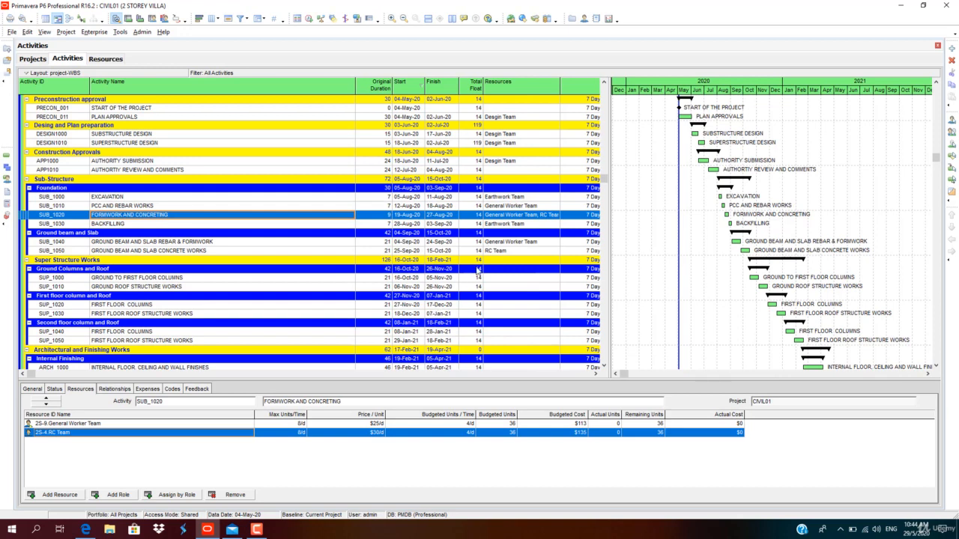
Assign the 2S-5 Substructure Steel resource to the GROUND BEAM AND SLAB REBAR & FORMWORK activity and close the resource list.
{"action": "left_click", "coordinate": [189, 278]}
{"action": "scroll", "coordinate": [201, 285], "scroll_direction": "down", "scroll_amount": 1}
{"action": "scroll", "coordinate": [201, 287], "scroll_direction": "down", "scroll_amount": 1}
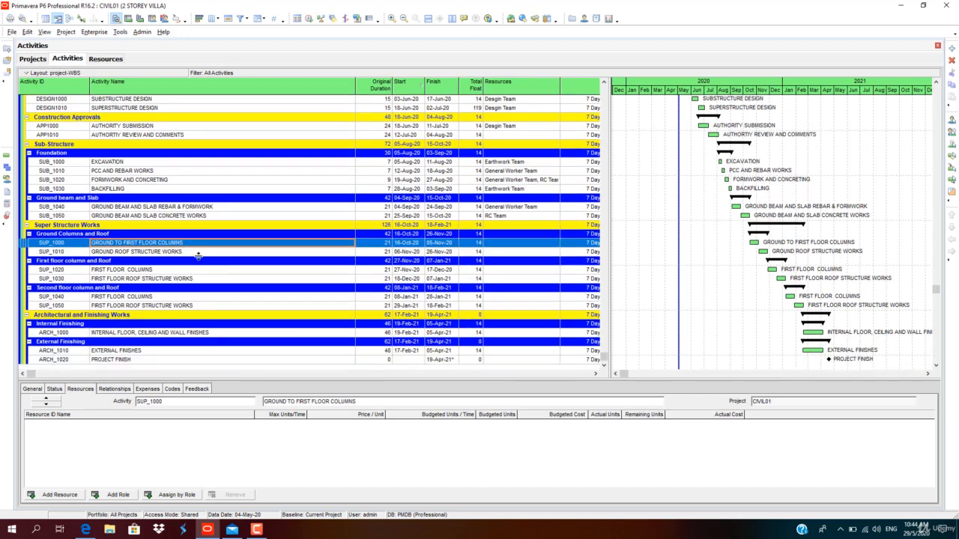
{"action": "left_click", "coordinate": [222, 217]}
{"action": "left_click", "coordinate": [222, 207]}
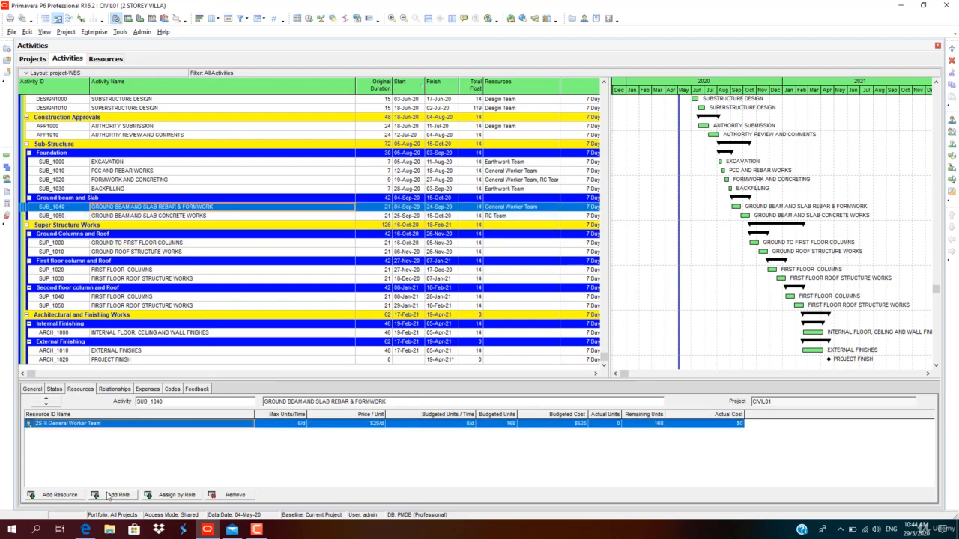
{"action": "left_click", "coordinate": [70, 496]}
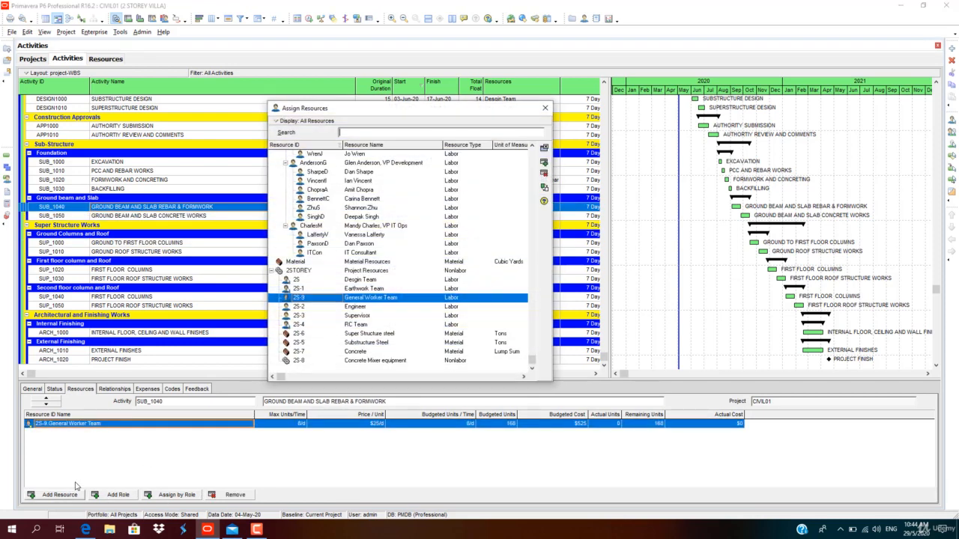
{"action": "left_click", "coordinate": [386, 344]}
{"action": "double_click", "coordinate": [392, 344]}
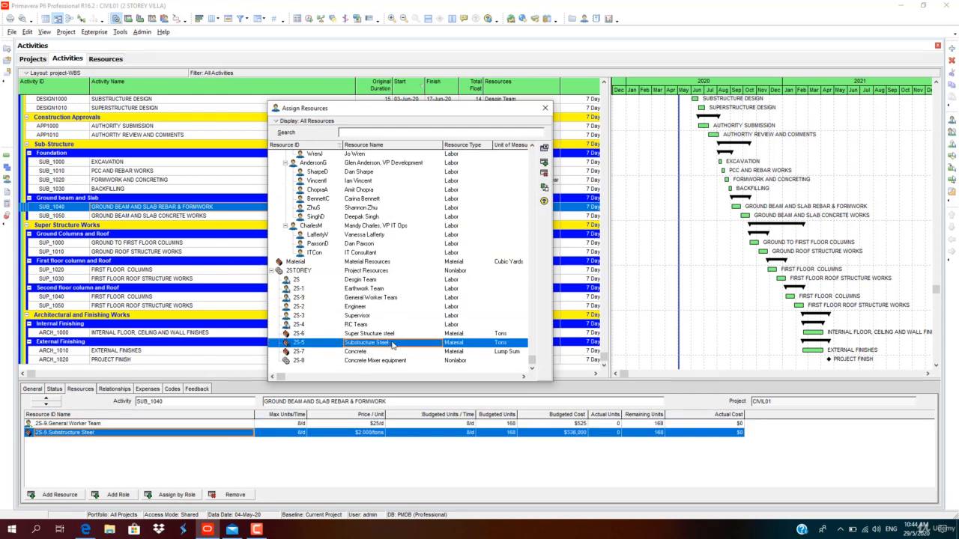
{"action": "left_click", "coordinate": [545, 109]}
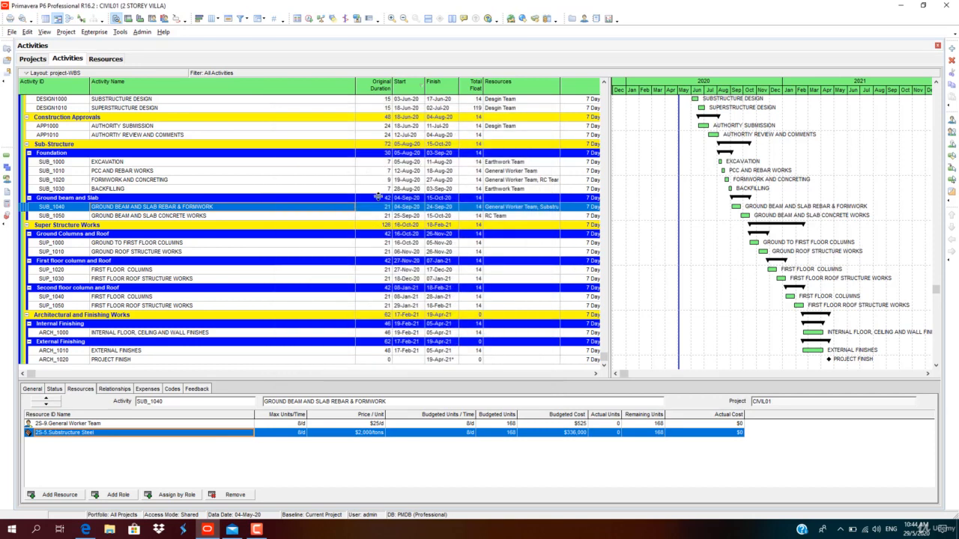
Assign the 2S-8 Concrete Mixer equipment resource to the GROUND BEAM AND SLAB CONCRETE WORKS activity and close the resource list.
{"action": "left_click", "coordinate": [285, 216]}
{"action": "left_click", "coordinate": [52, 495]}
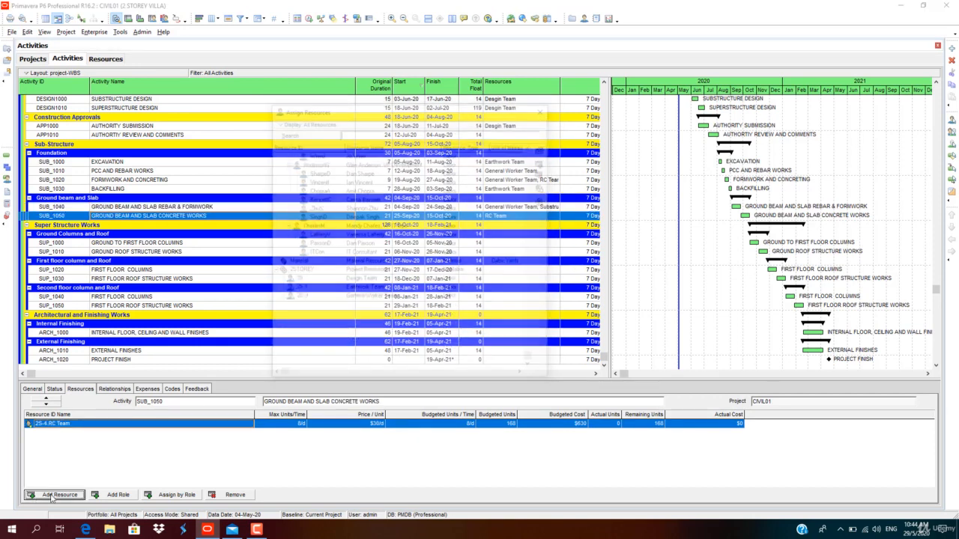
{"action": "double_click", "coordinate": [369, 361]}
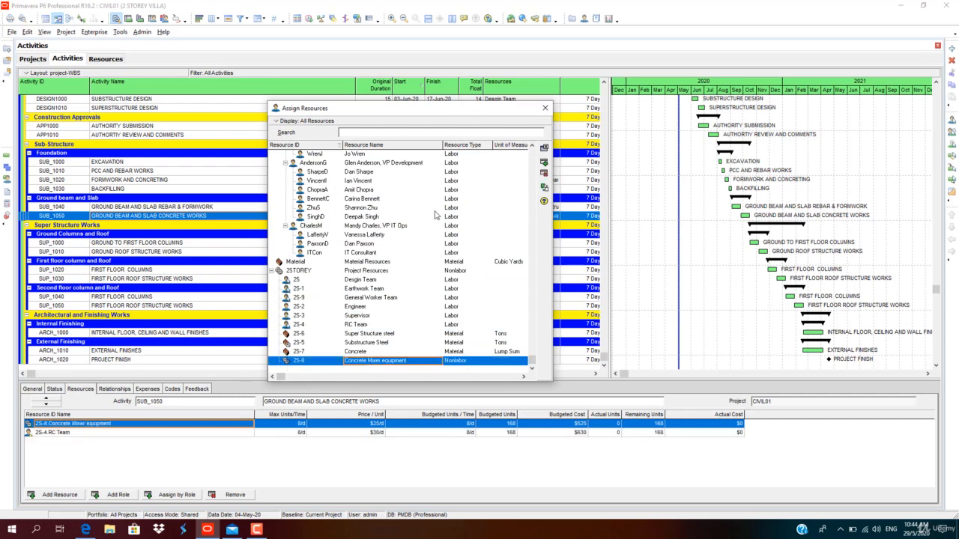
{"action": "left_click", "coordinate": [545, 109]}
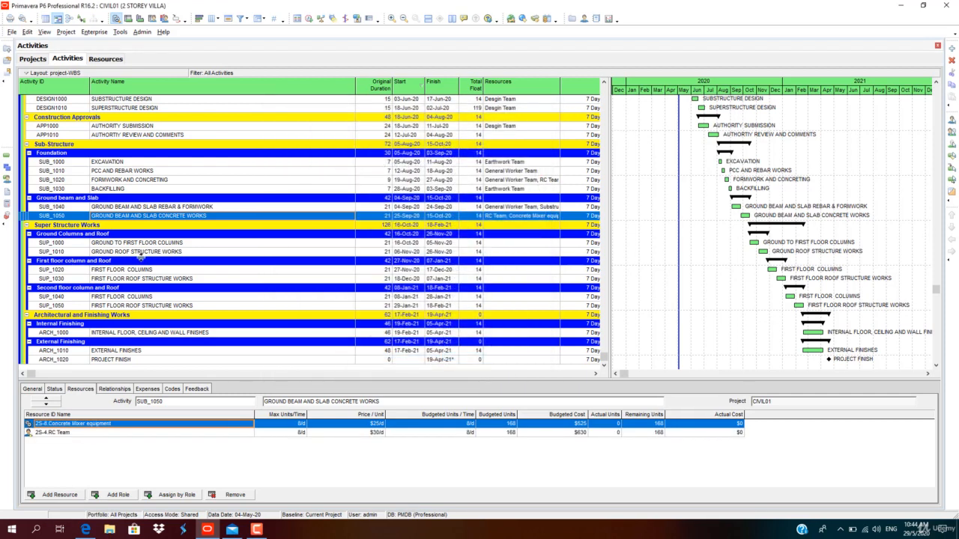
Set the Concrete Mixer equipment's budgeted units to 16 on the foundation's FORMWORK AND CONCRETING activity.
{"action": "left_click", "coordinate": [209, 182]}
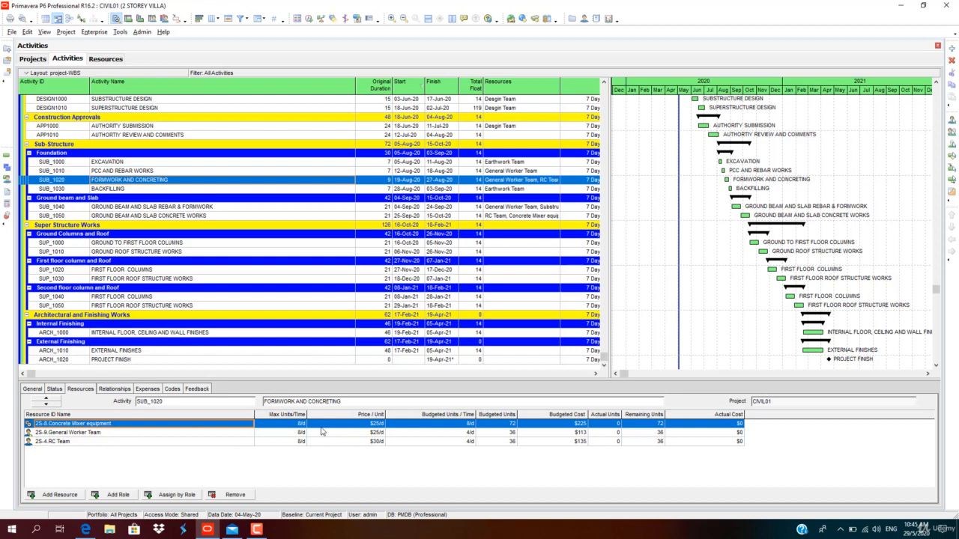
{"action": "left_click", "coordinate": [507, 424]}
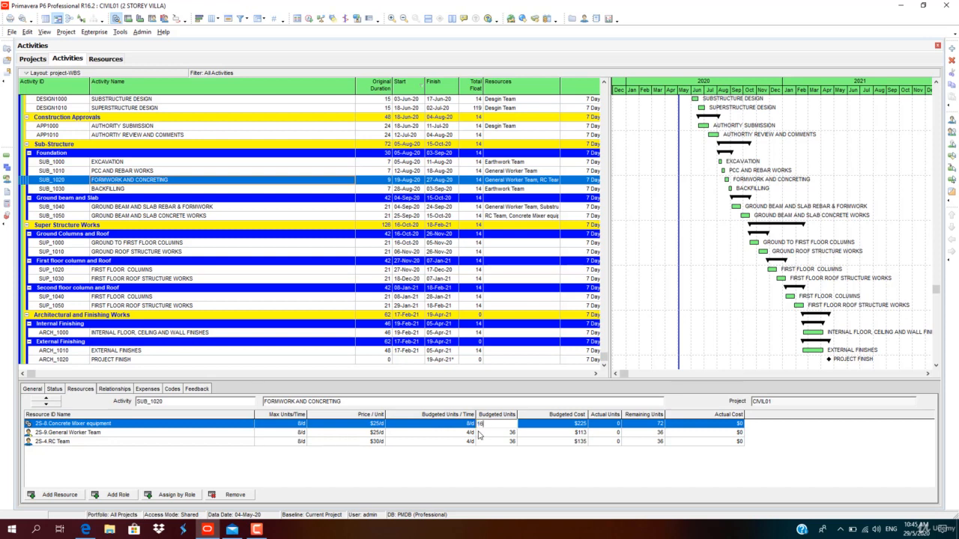
{"action": "key", "text": "Return"}
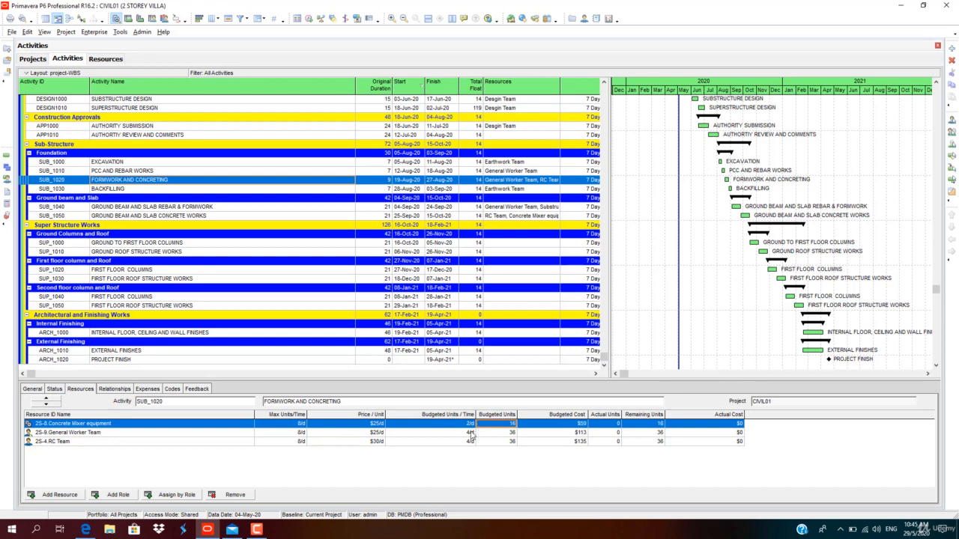
{"action": "left_click", "coordinate": [552, 434]}
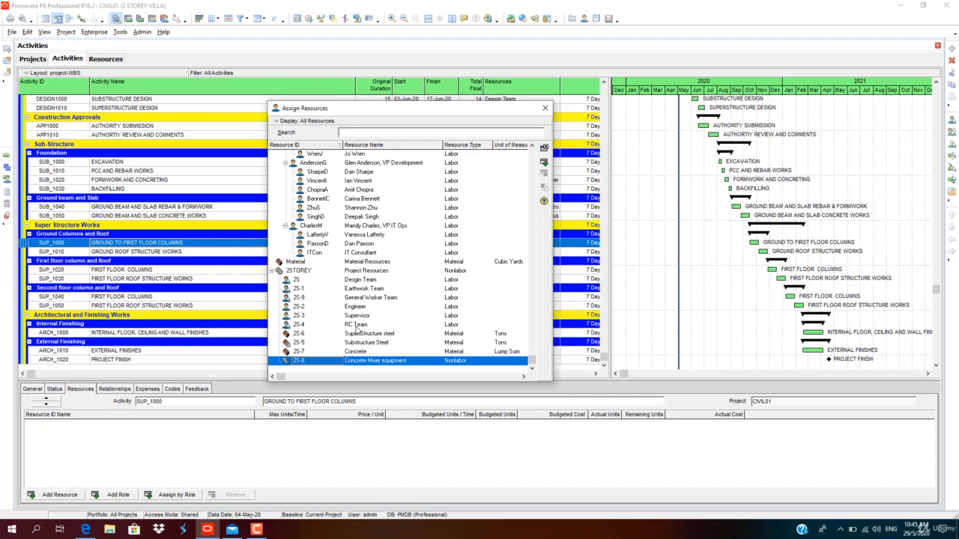
Assign the RC Team, Engineer and Supervisor resources to the GROUND TO FIRST FLOOR COLUMNS activity and close the resource list.
{"action": "double_click", "coordinate": [357, 327]}
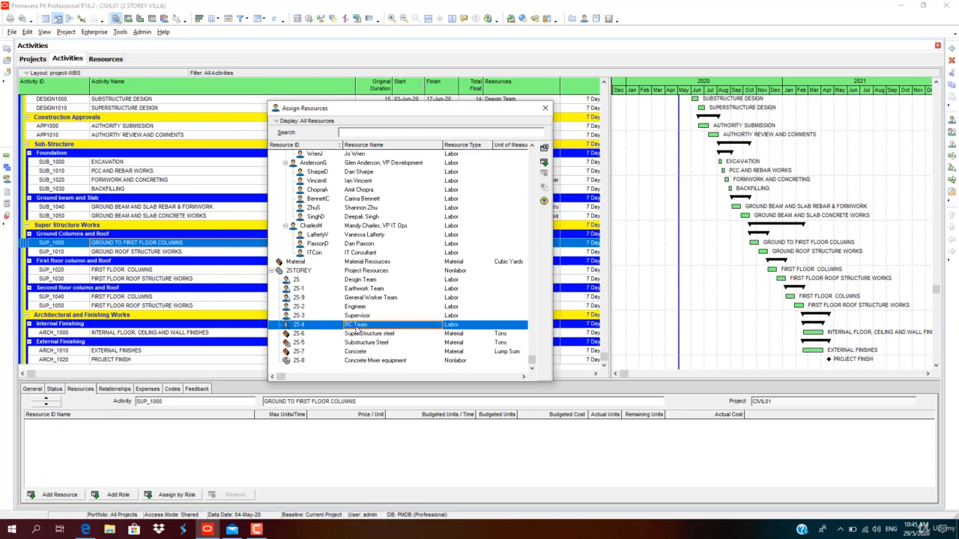
{"action": "double_click", "coordinate": [360, 307]}
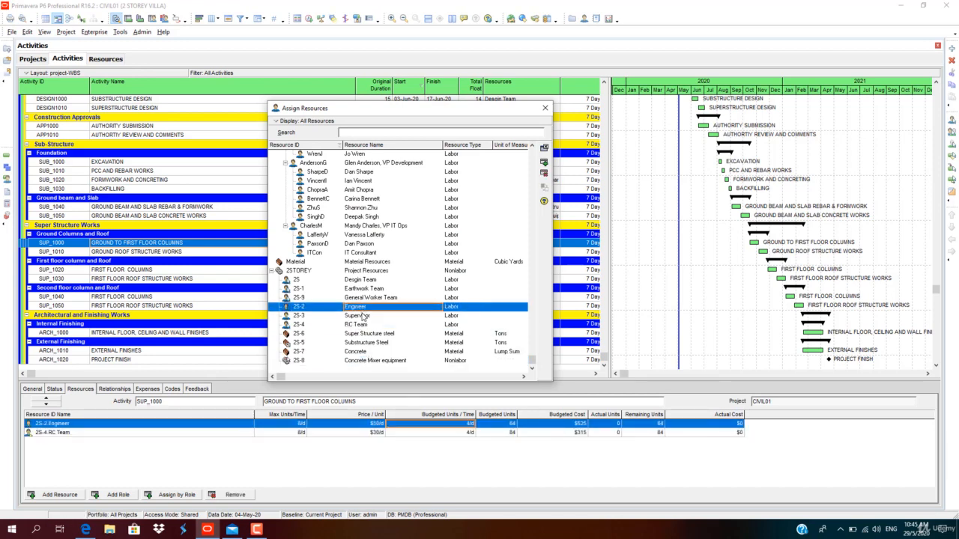
{"action": "double_click", "coordinate": [358, 316]}
{"action": "left_click", "coordinate": [544, 108]}
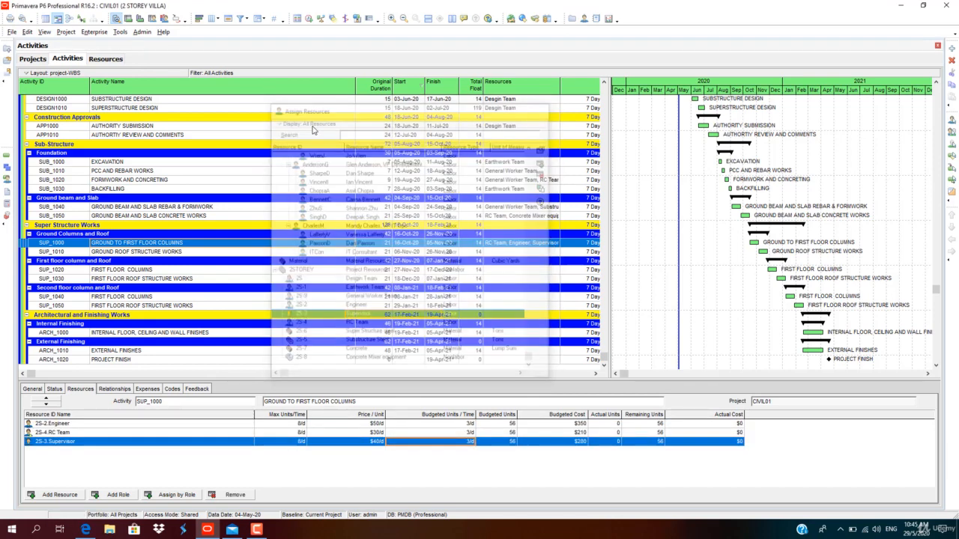
Open the list of assignable resources for the foundation's EXCAVATION activity.
{"action": "left_click", "coordinate": [157, 216]}
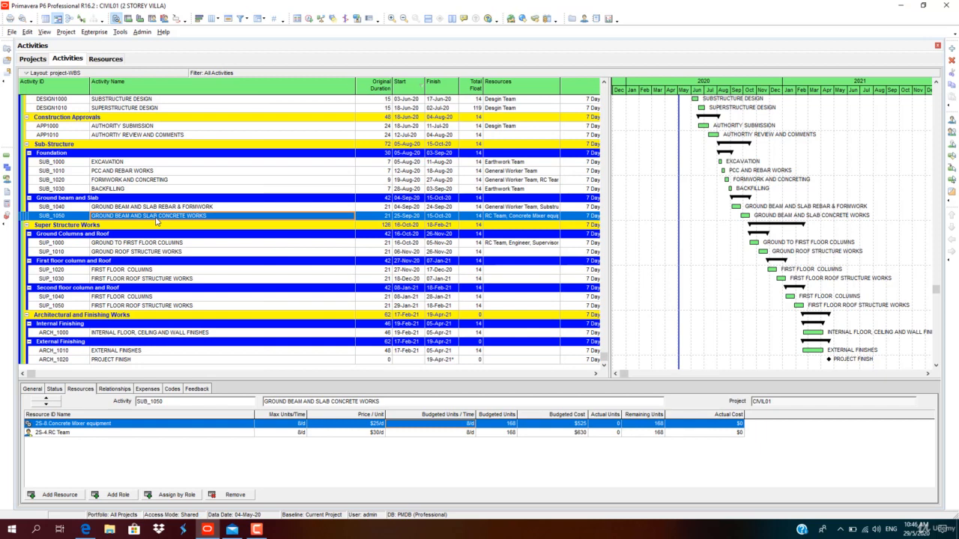
{"action": "left_click", "coordinate": [152, 162]}
{"action": "left_click", "coordinate": [68, 497]}
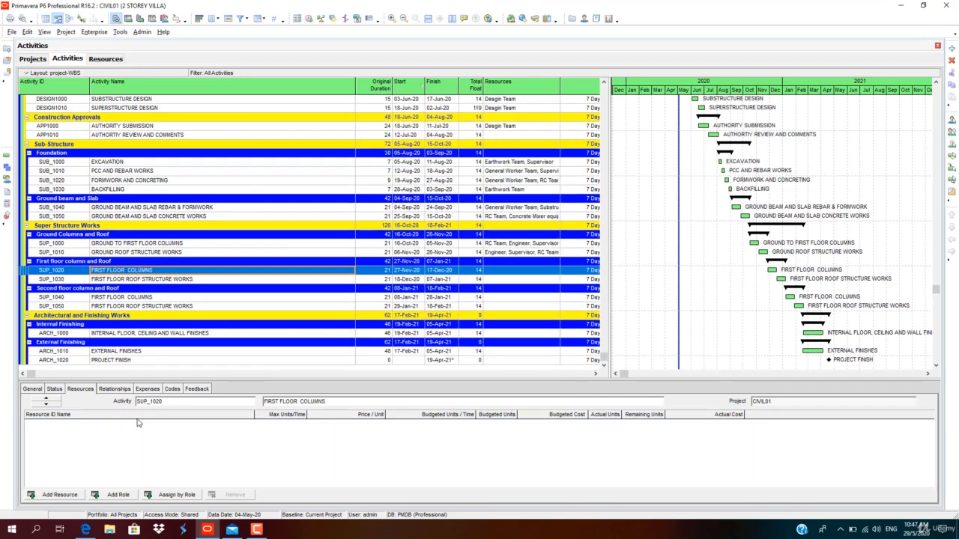
Assign the Concrete Mixer equipment, Supervisor, Engineer and RC Team resources to the SUP_1020 FIRST FLOOR COLUMNS activity and close the resource list.
{"action": "left_click", "coordinate": [60, 495]}
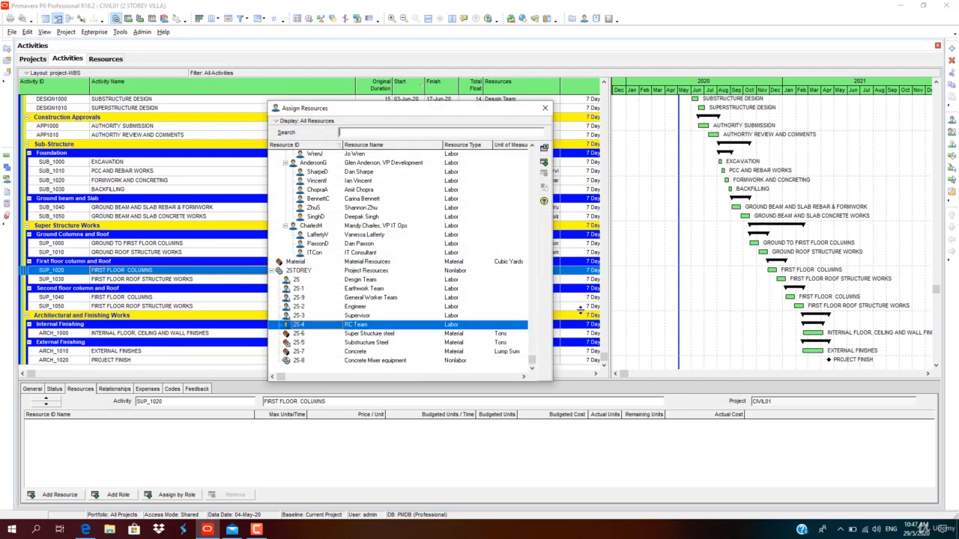
{"action": "double_click", "coordinate": [405, 363]}
{"action": "double_click", "coordinate": [371, 315]}
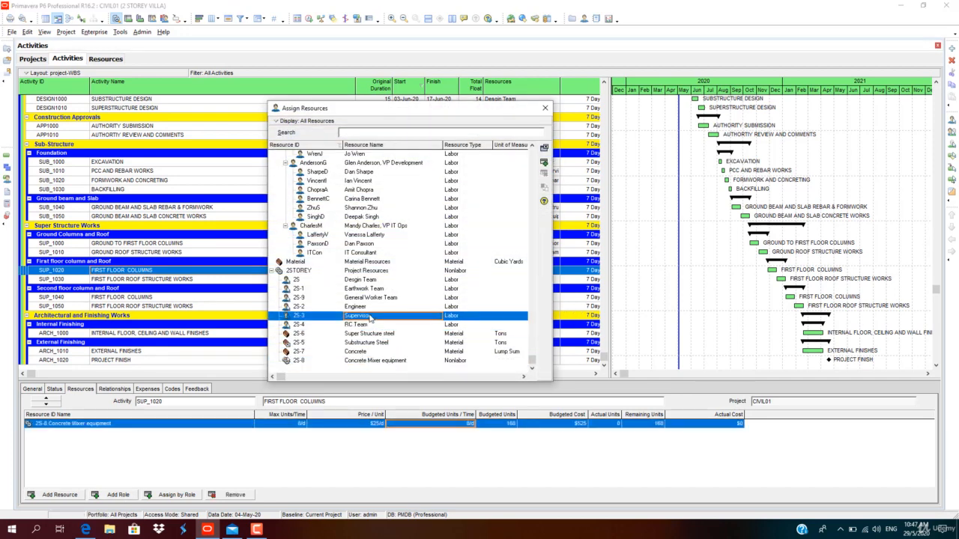
{"action": "double_click", "coordinate": [370, 307]}
{"action": "double_click", "coordinate": [372, 324]}
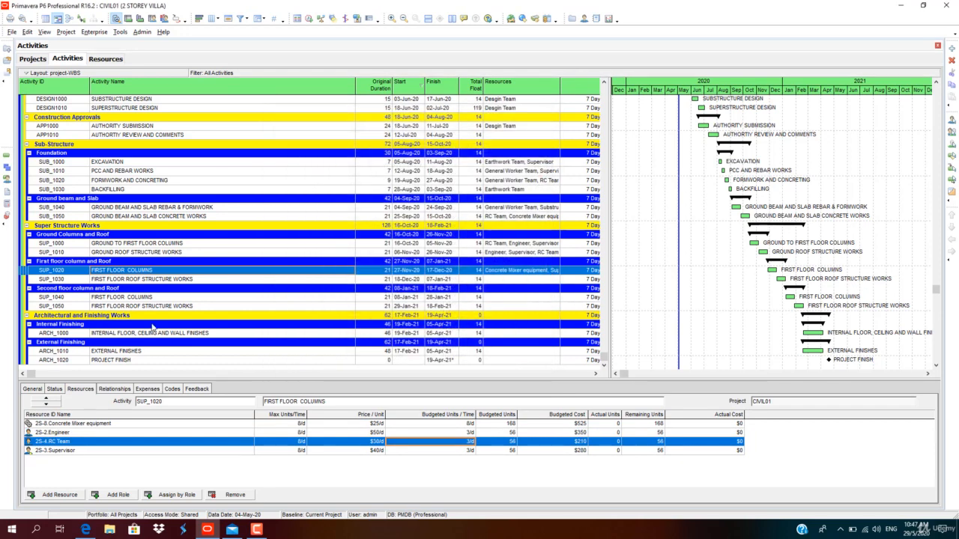
{"action": "left_click", "coordinate": [545, 107]}
Assign the 2S-7 Concrete material to the SUP_1020 FIRST FLOOR COLUMNS activity and close the resource list.
{"action": "left_click", "coordinate": [167, 271]}
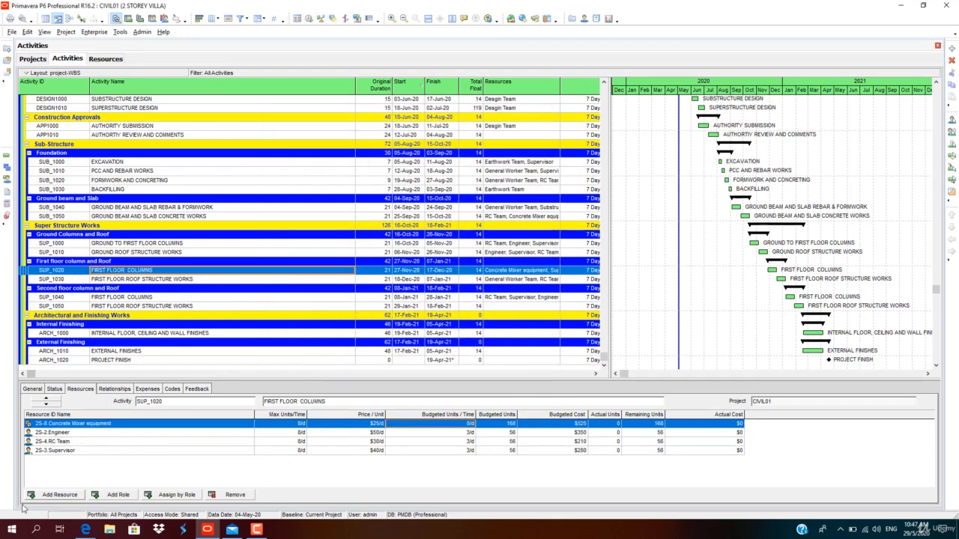
{"action": "left_click", "coordinate": [46, 496]}
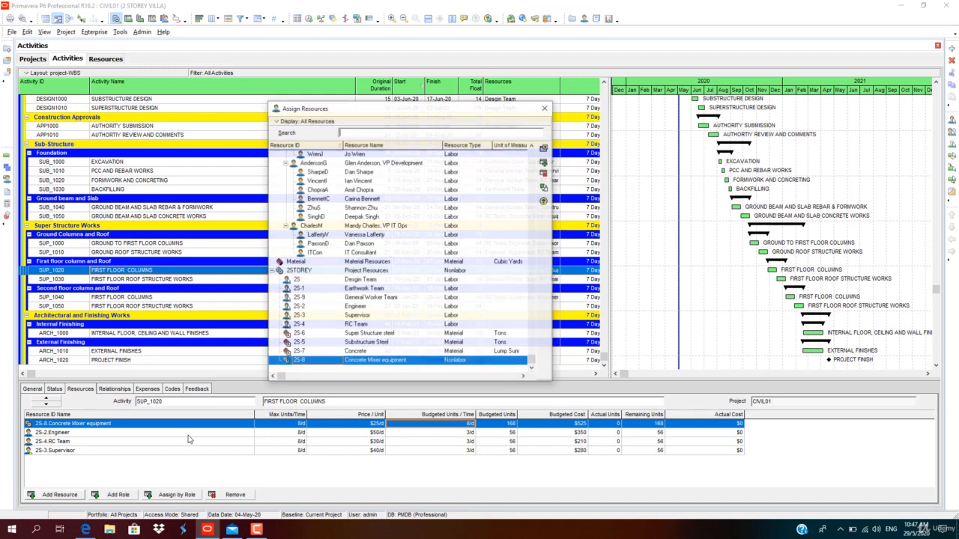
{"action": "double_click", "coordinate": [340, 352]}
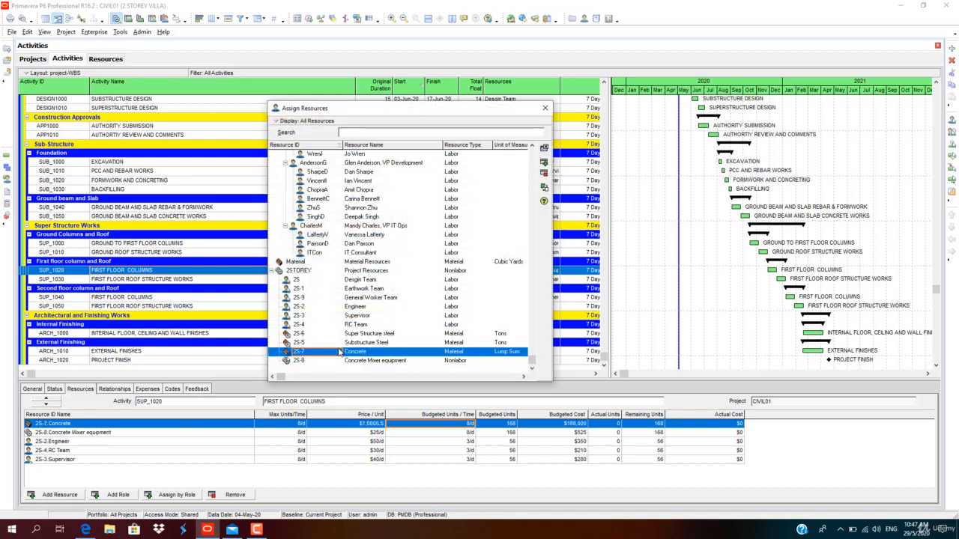
{"action": "left_click", "coordinate": [544, 109]}
Assign the 2S-7 Concrete material to the GROUND ROOF STRUCTURE WORKS activity and close the resource list.
{"action": "left_click", "coordinate": [182, 253]}
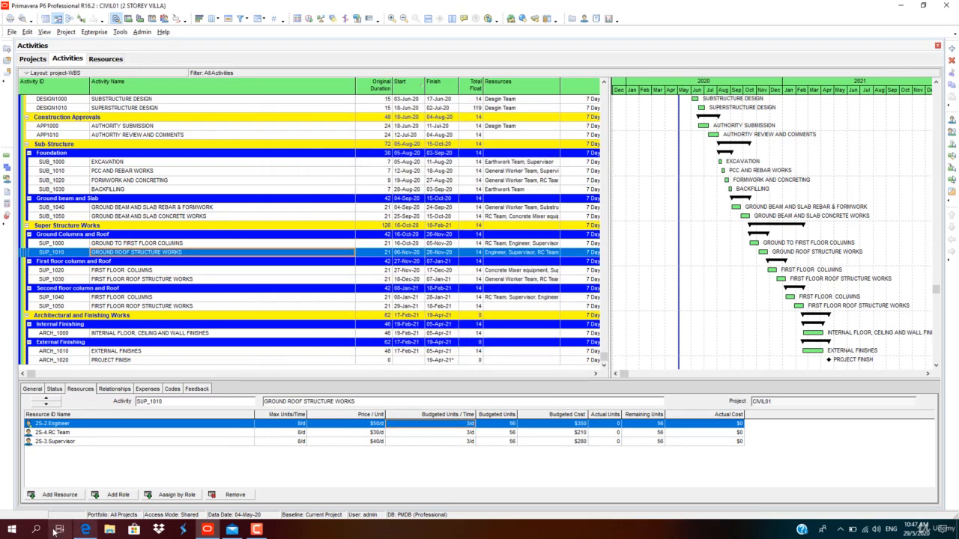
{"action": "left_click", "coordinate": [48, 495]}
{"action": "left_click", "coordinate": [376, 353]}
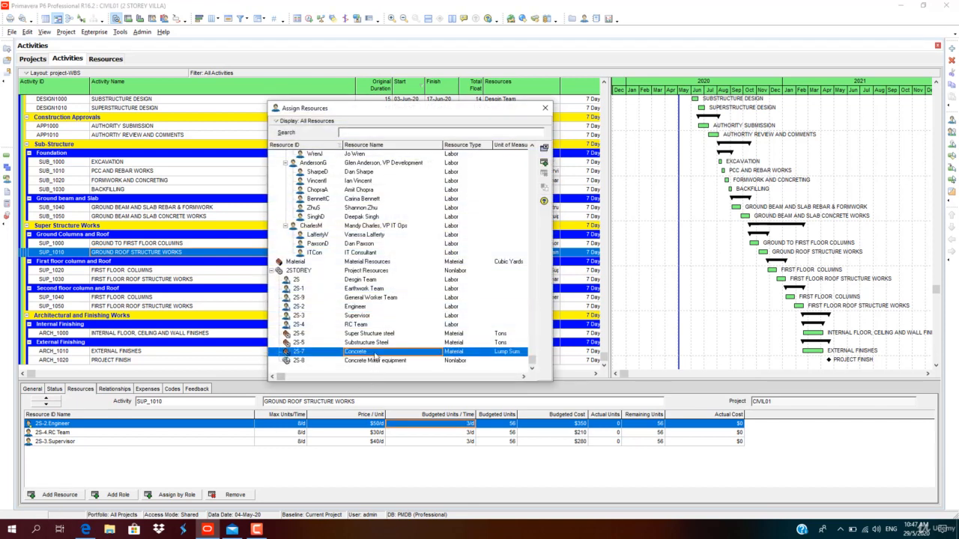
{"action": "double_click", "coordinate": [382, 352]}
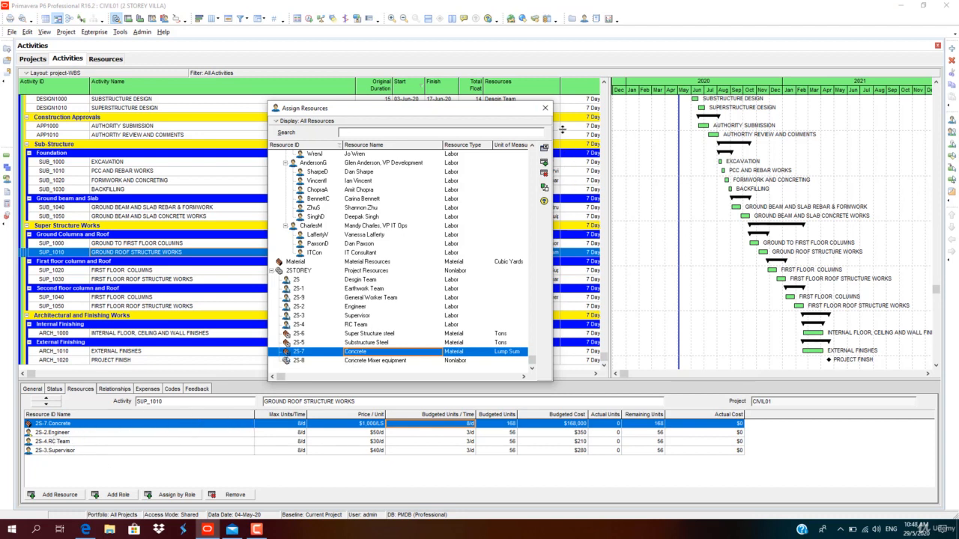
{"action": "left_click", "coordinate": [544, 108]}
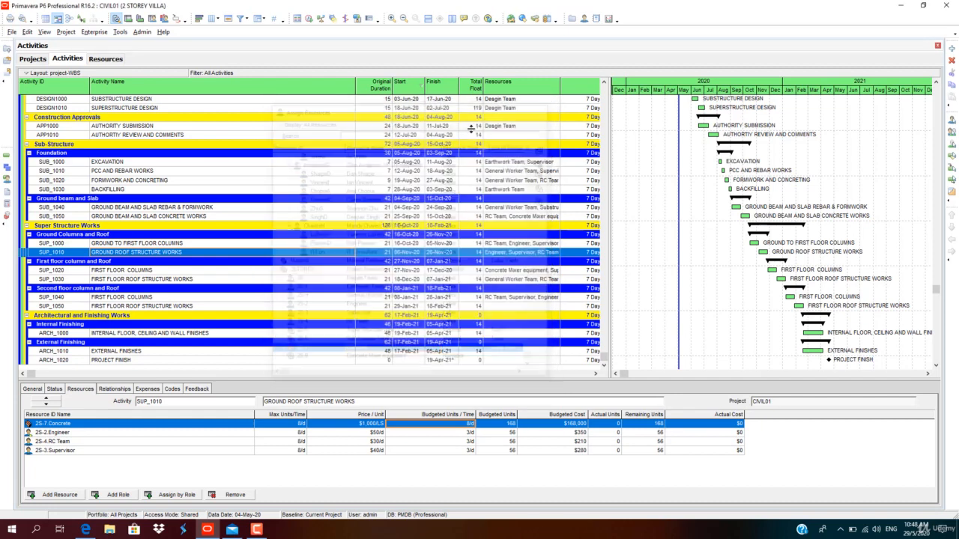
Check the resources assigned to GROUND TO FIRST FLOOR COLUMNS, GROUND BEAM AND SLAB REBAR & FORMWORK and the SUP_1050 roof structure works.
{"action": "left_click", "coordinate": [232, 245]}
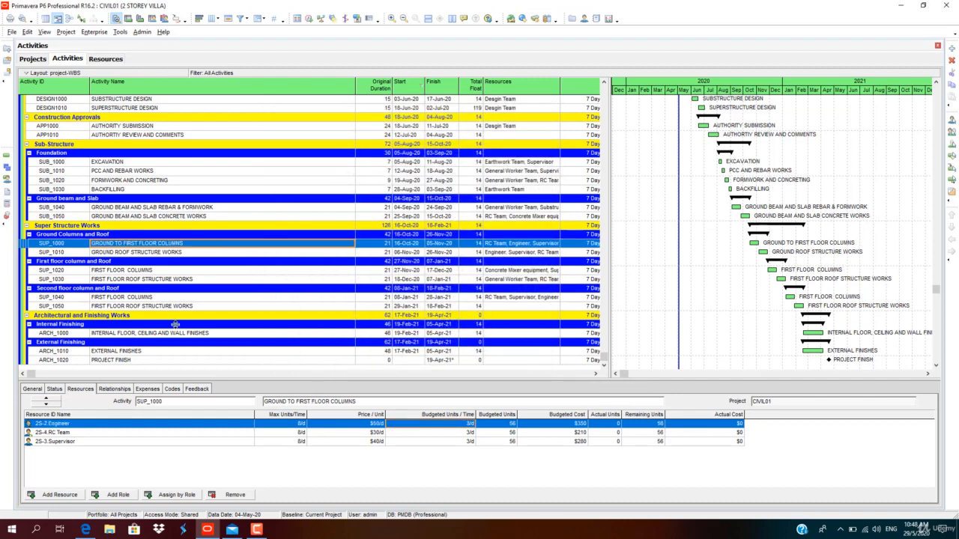
{"action": "left_click", "coordinate": [161, 207]}
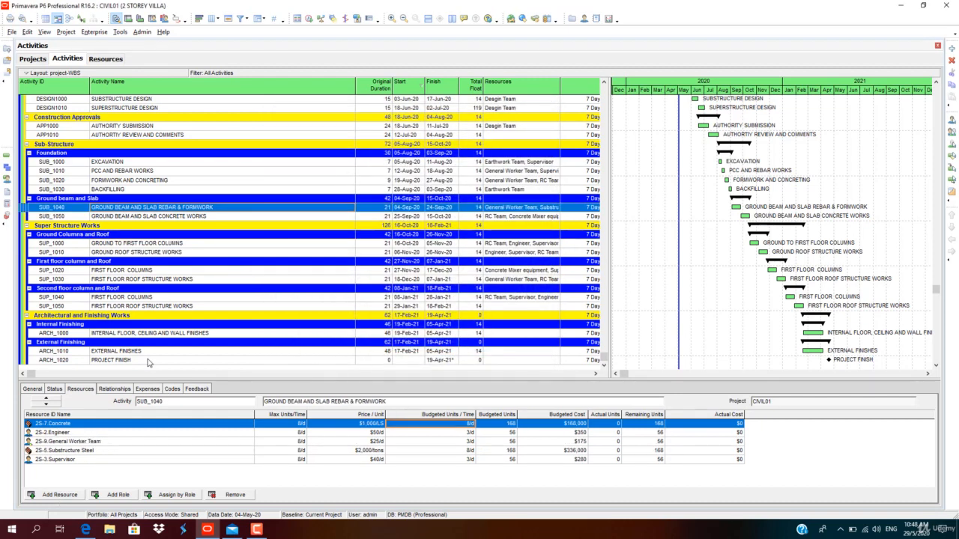
{"action": "left_click", "coordinate": [183, 307]}
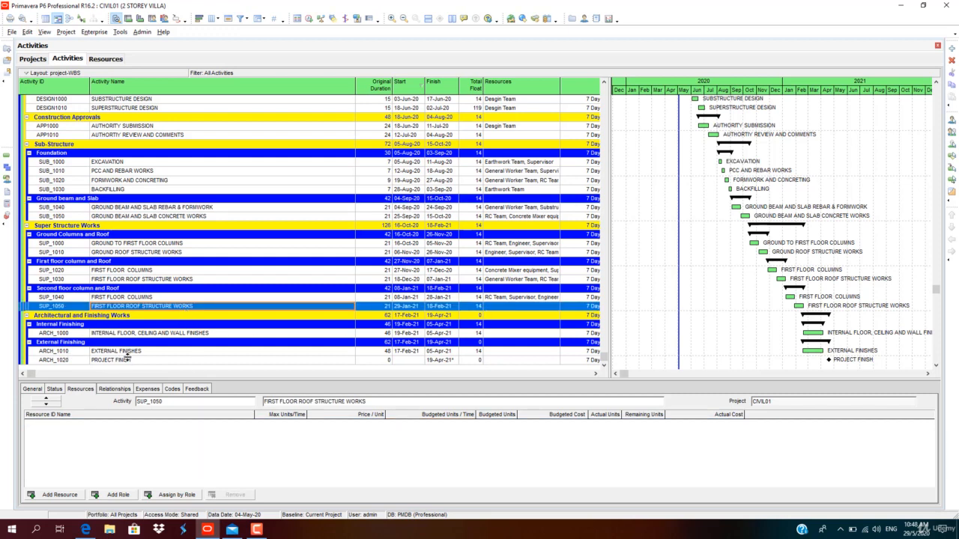
Assign the Super Structure steel, RC Team, Supervisor and Engineer resources to the SUP_1050 FIRST FLOOR ROOF STRUCTURE WORKS activity and close the resource list.
{"action": "left_click", "coordinate": [65, 495]}
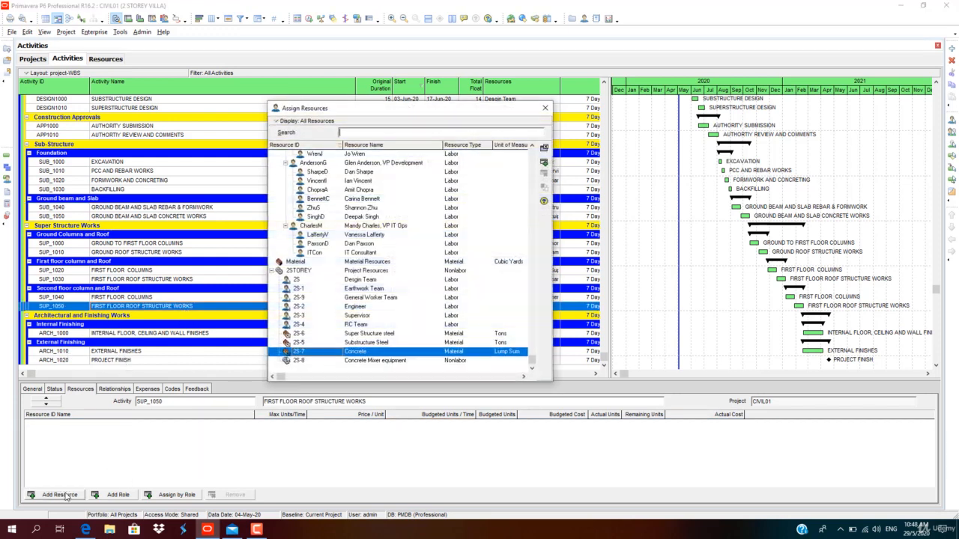
{"action": "double_click", "coordinate": [375, 335]}
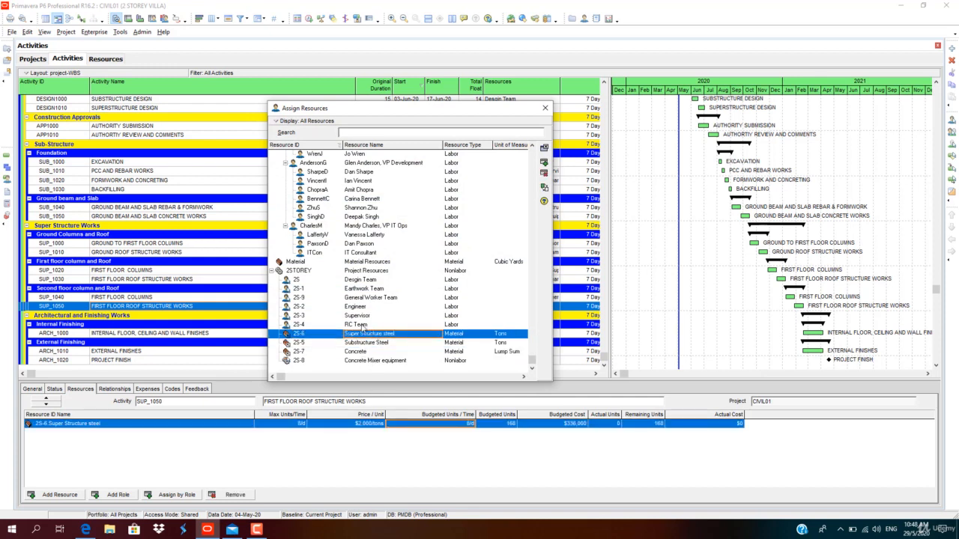
{"action": "double_click", "coordinate": [363, 326]}
{"action": "double_click", "coordinate": [358, 316]}
{"action": "double_click", "coordinate": [358, 306]}
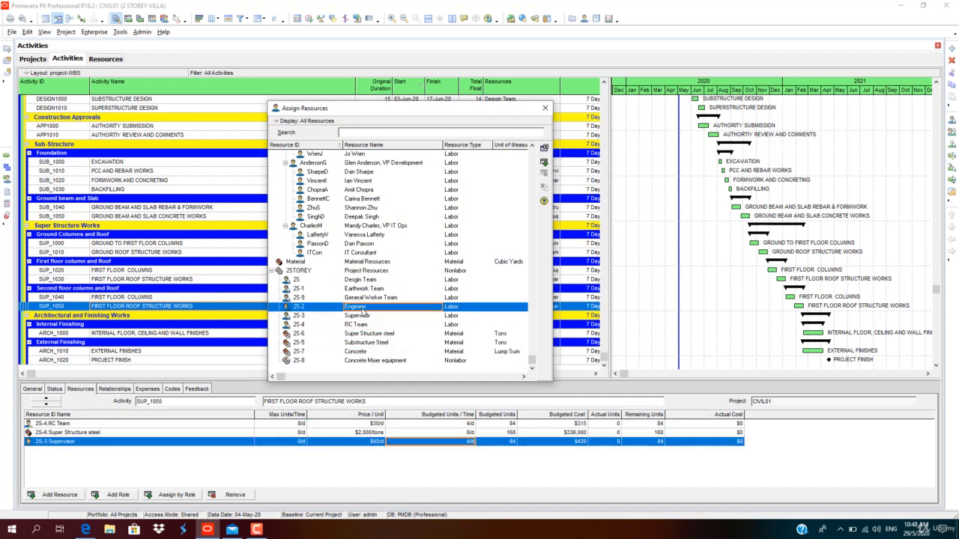
{"action": "left_click", "coordinate": [545, 108]}
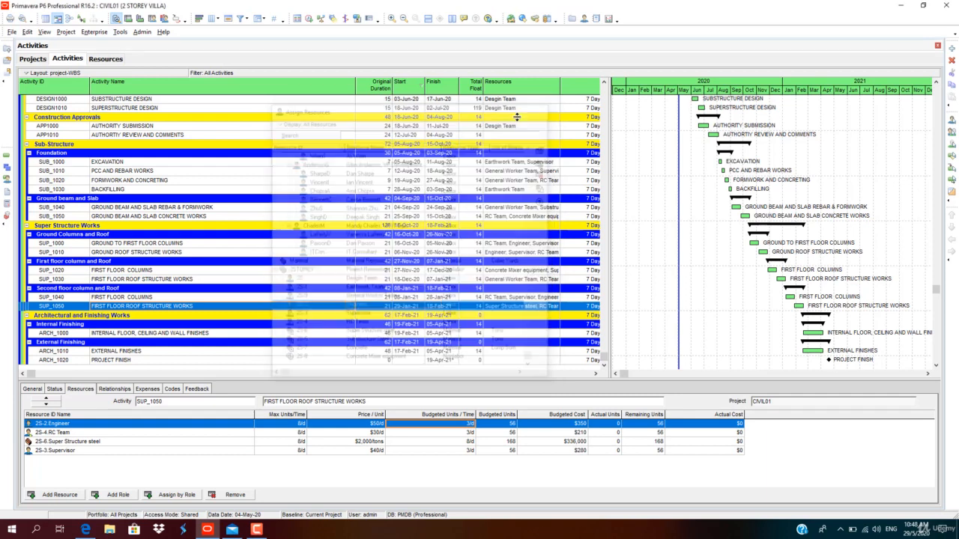
Assign the Engineer, General Worker Team, RC Team and Supervisor resources to INTERNAL FLOOR, CEILING AND WALL FINISHES and close the resource list.
{"action": "left_click", "coordinate": [164, 336]}
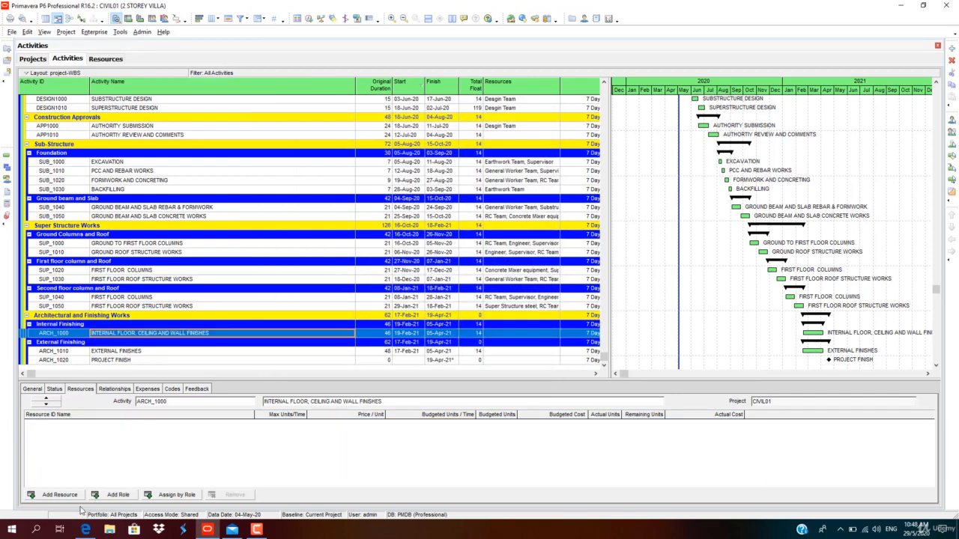
{"action": "left_click", "coordinate": [60, 495]}
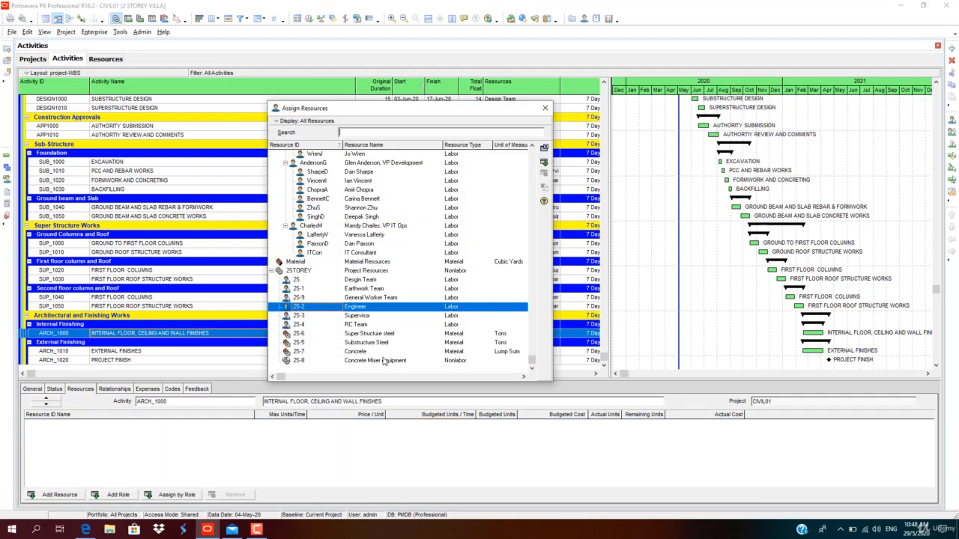
{"action": "double_click", "coordinate": [366, 307]}
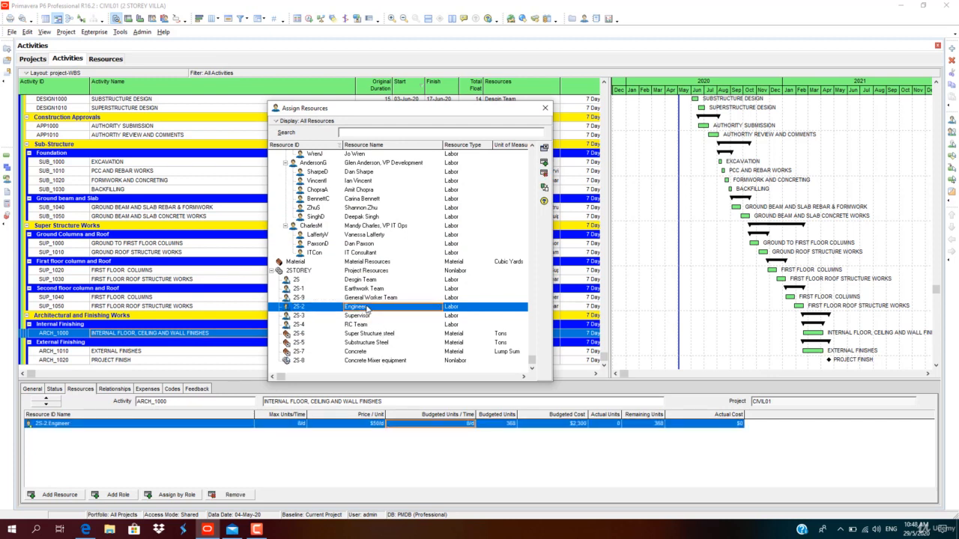
{"action": "double_click", "coordinate": [374, 298]}
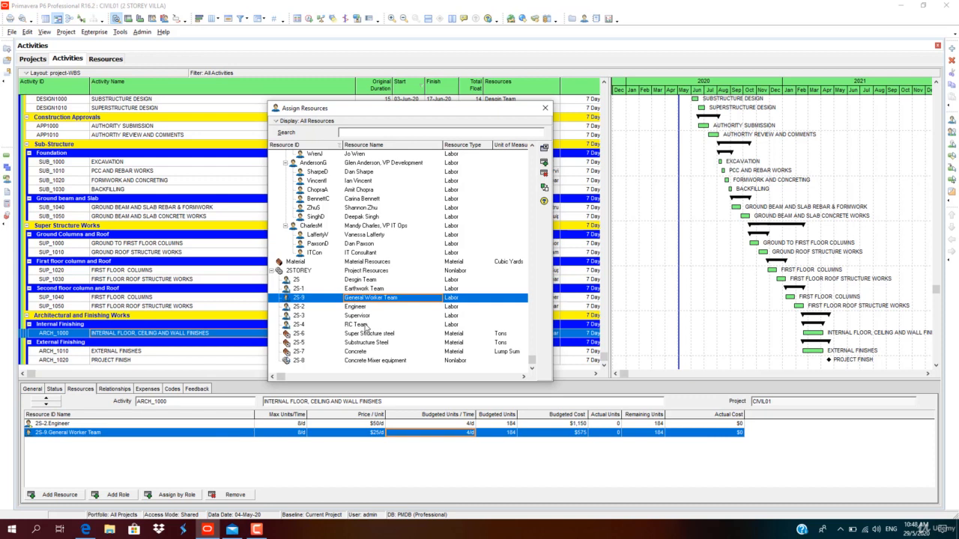
{"action": "double_click", "coordinate": [366, 325]}
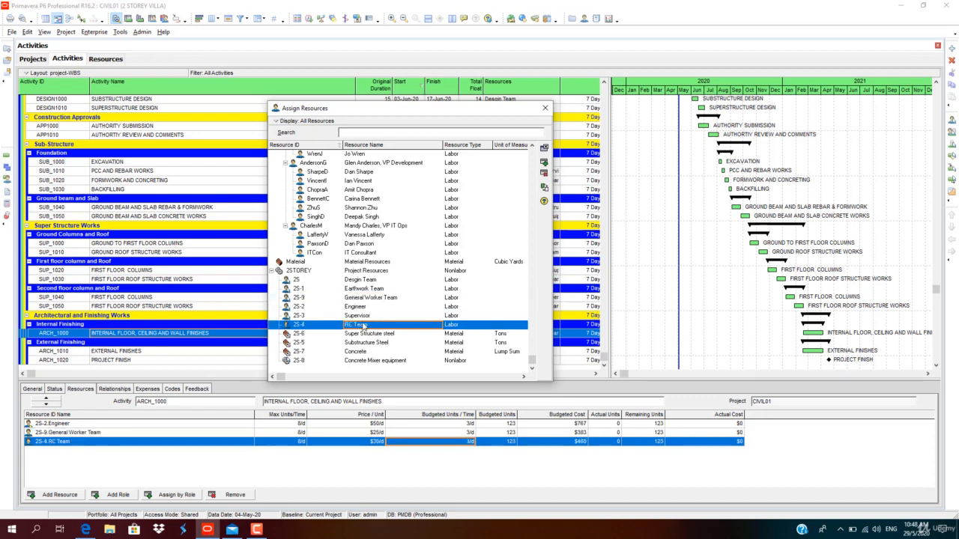
{"action": "double_click", "coordinate": [365, 317]}
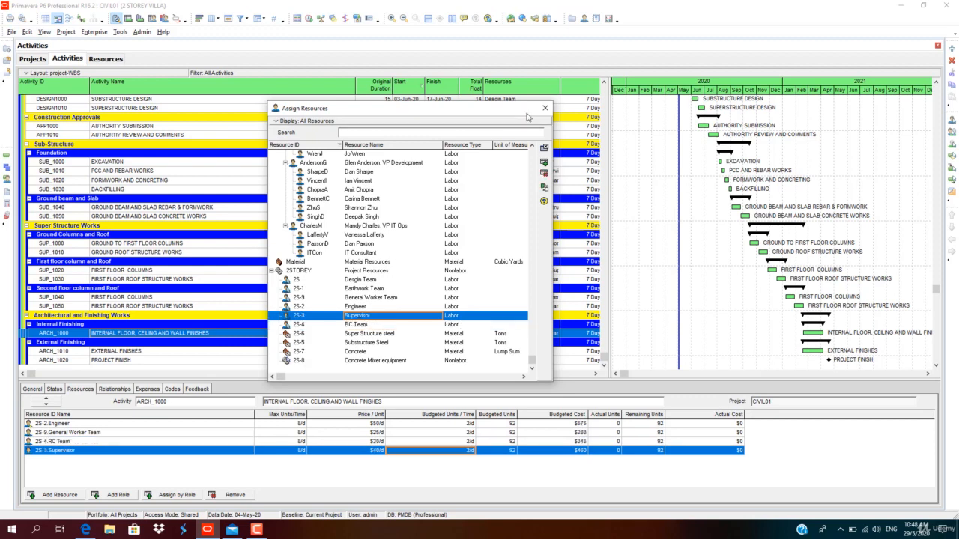
{"action": "left_click", "coordinate": [545, 108]}
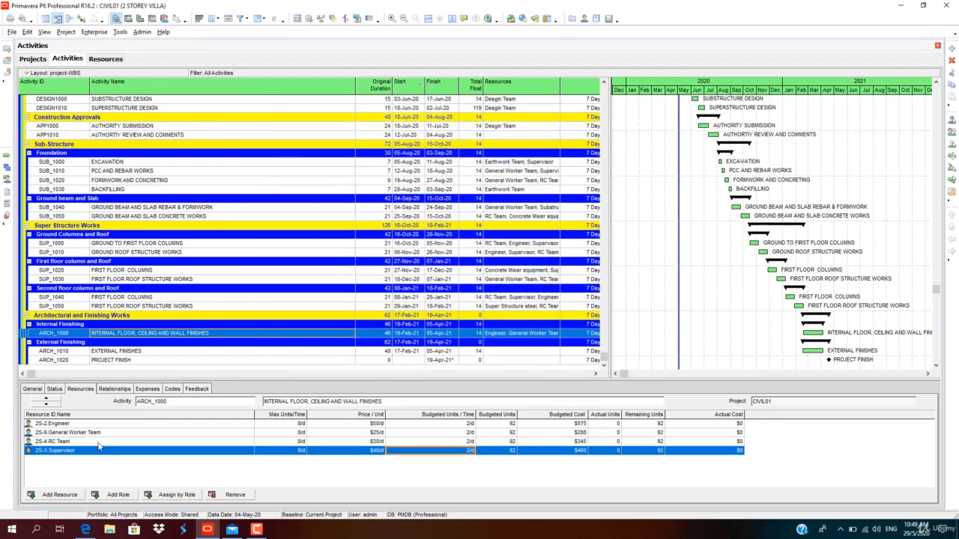
Remove the 2S-4 RC Team assignment from the INTERNAL FLOOR, CEILING AND WALL FINISHES activity.
{"action": "left_click", "coordinate": [101, 442]}
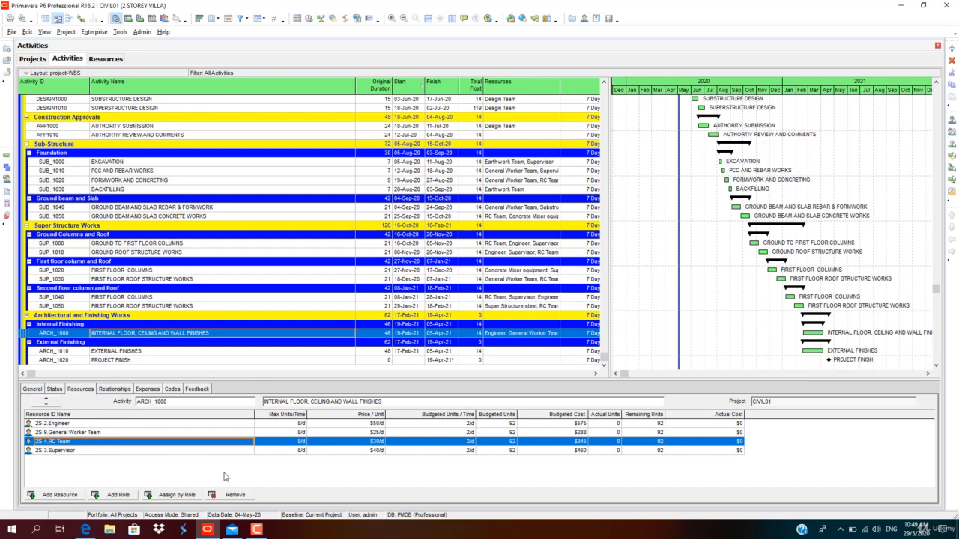
{"action": "left_click", "coordinate": [232, 495]}
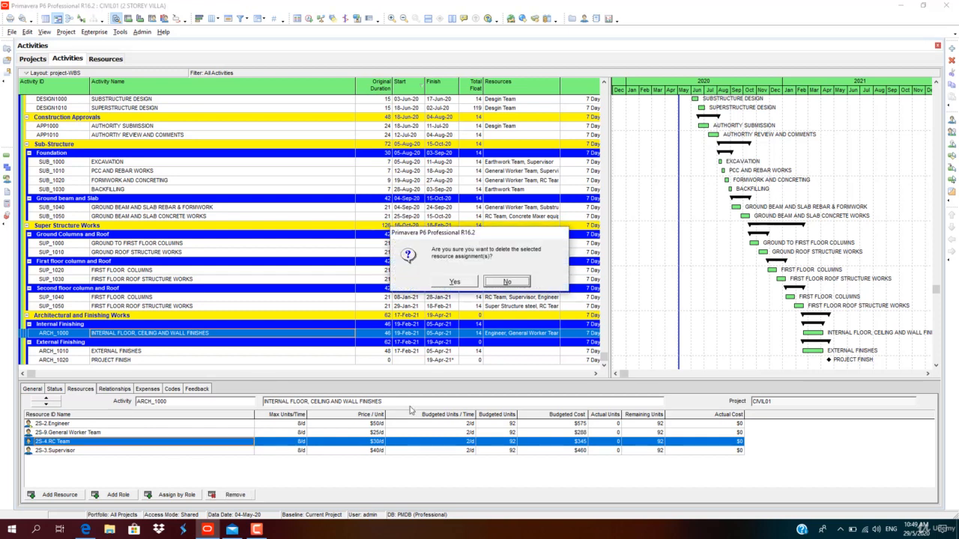
{"action": "left_click", "coordinate": [455, 283]}
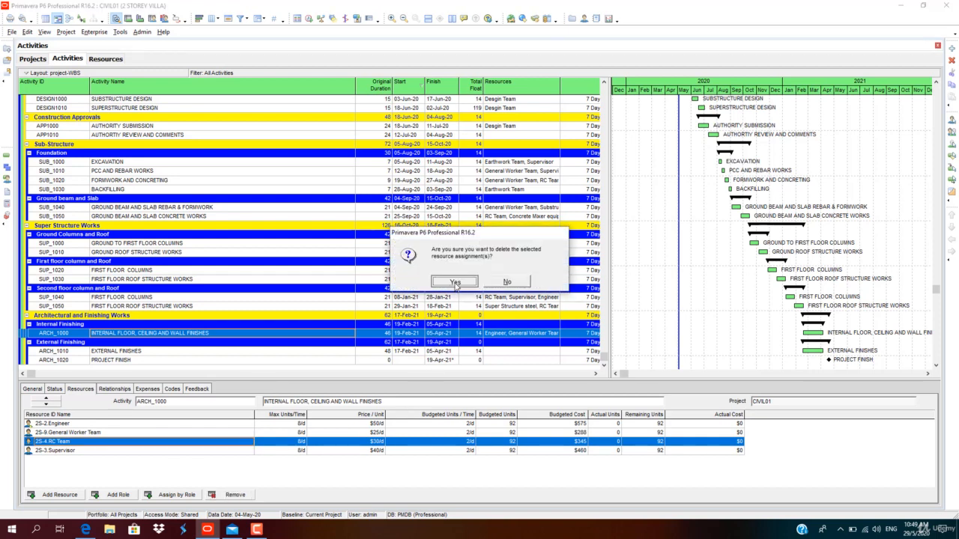
Assign the Engineer, General Worker Team and Supervisor resources to the ARCH_1010 EXTERNAL FINISHES activity and close the resource list.
{"action": "left_click", "coordinate": [260, 352]}
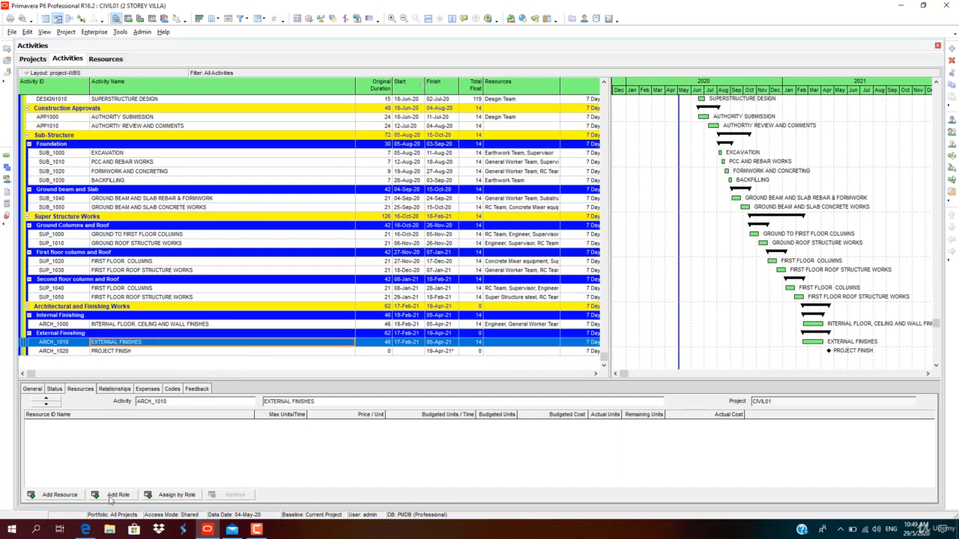
{"action": "left_click", "coordinate": [58, 496]}
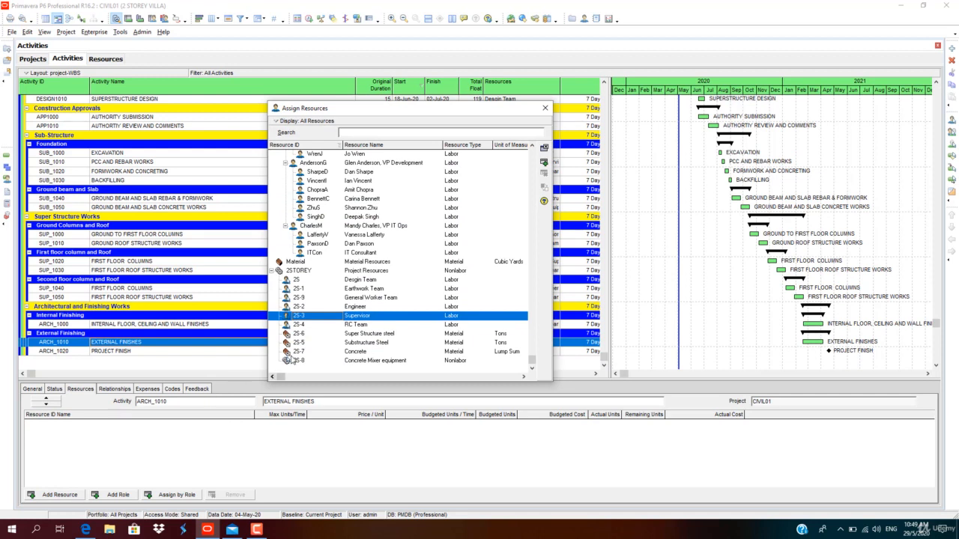
{"action": "left_click", "coordinate": [377, 307]}
{"action": "double_click", "coordinate": [377, 308]}
{"action": "double_click", "coordinate": [370, 297]}
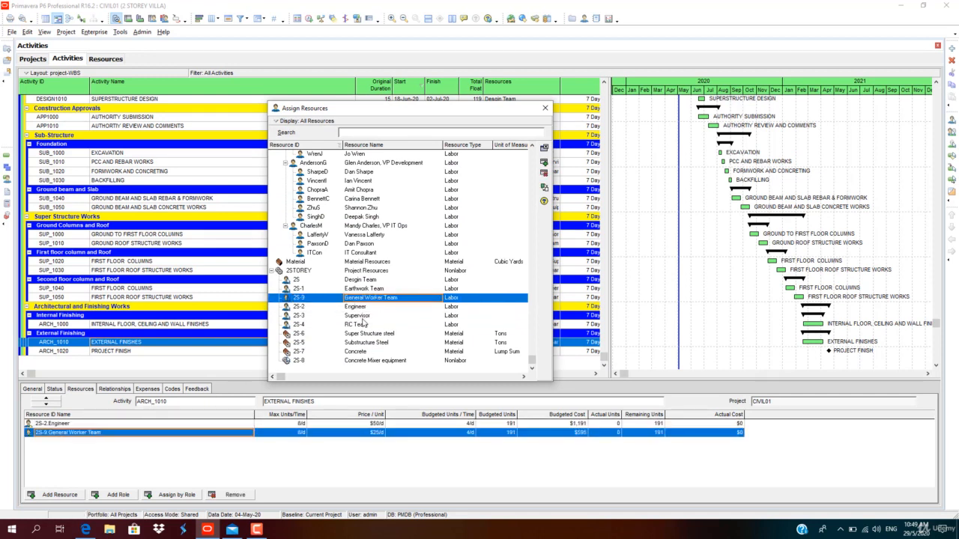
{"action": "double_click", "coordinate": [366, 316]}
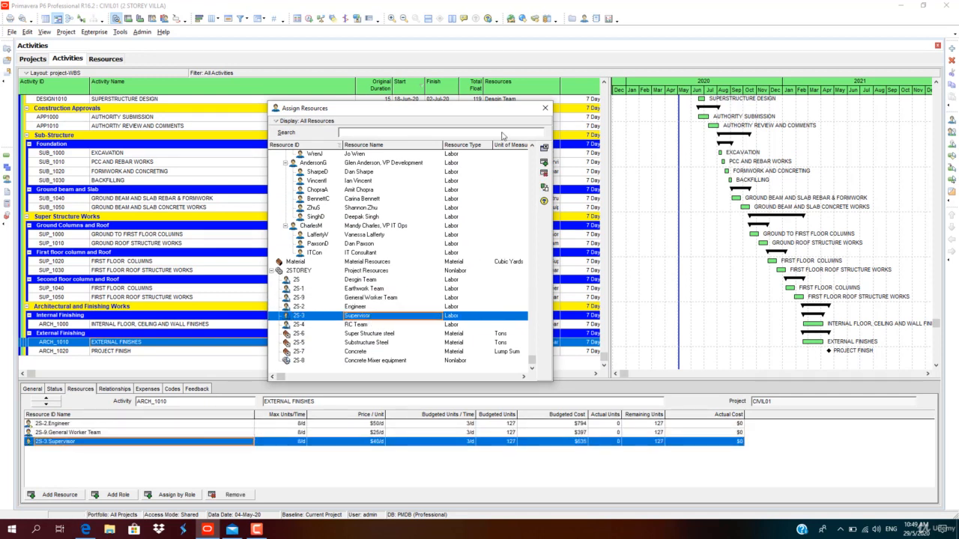
{"action": "left_click", "coordinate": [546, 110]}
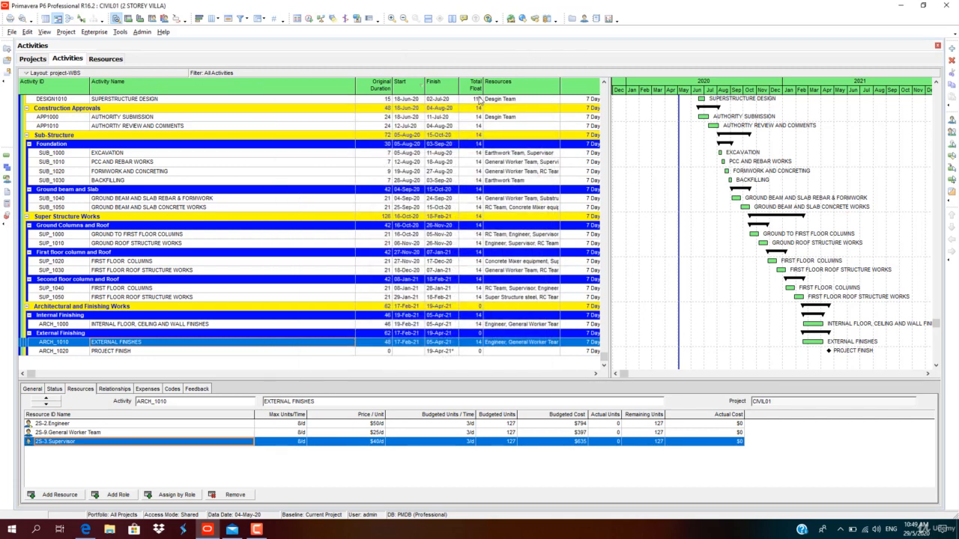
Resize the activity table to review the resources assigned across the schedule, including those on FORMWORK AND CONCRETING.
{"action": "left_click_drag", "start_coordinate": [550, 382], "coordinate": [549, 441]}
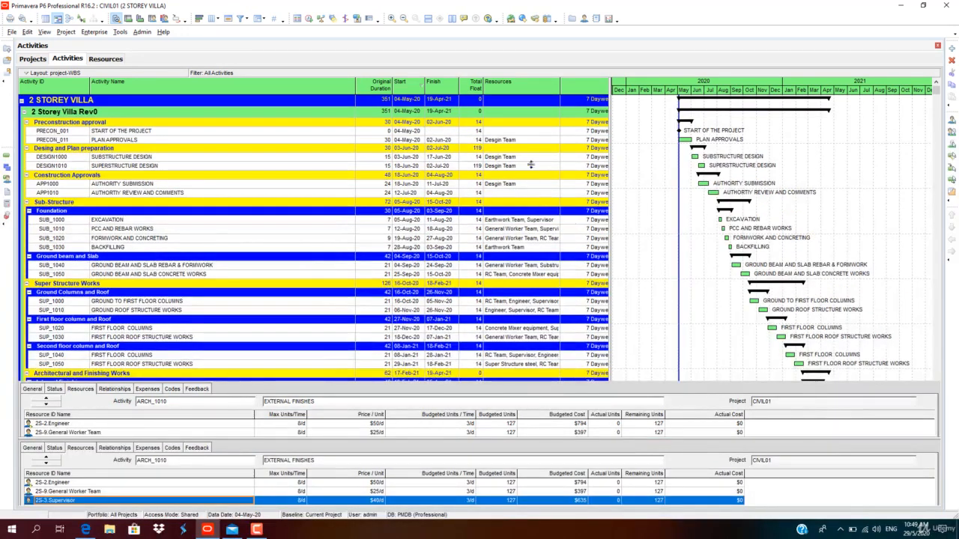
{"action": "left_click", "coordinate": [514, 240]}
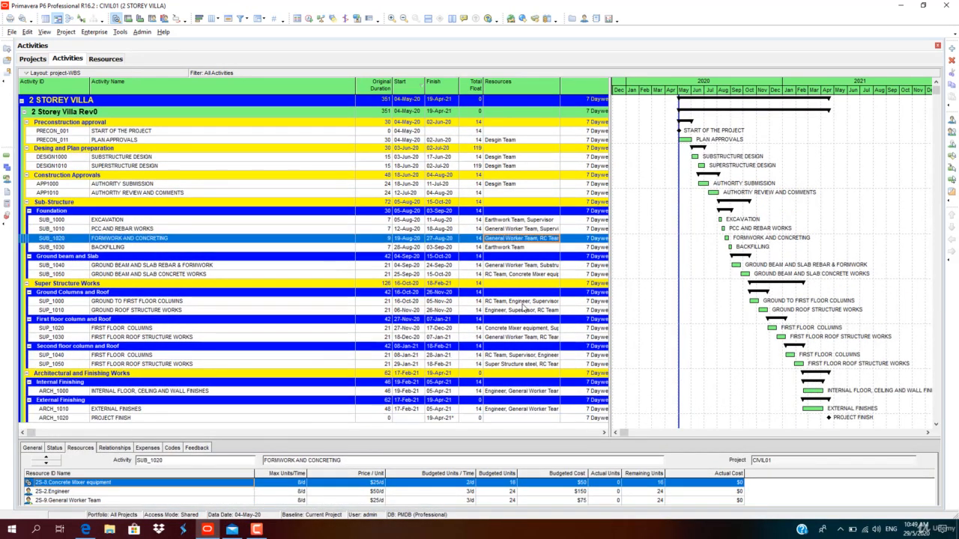
{"action": "left_click_drag", "start_coordinate": [557, 439], "coordinate": [558, 405]}
{"action": "scroll", "coordinate": [519, 320], "scroll_direction": "down", "scroll_amount": 1}
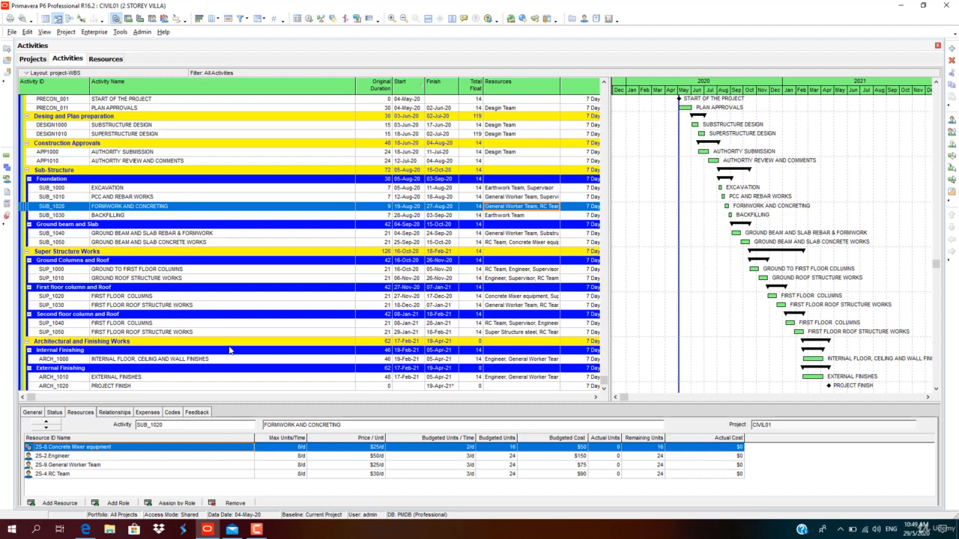
Display the resource usage profile below the activity table and enlarge its pane to show all 2STOREY resources.
{"action": "left_click", "coordinate": [164, 20]}
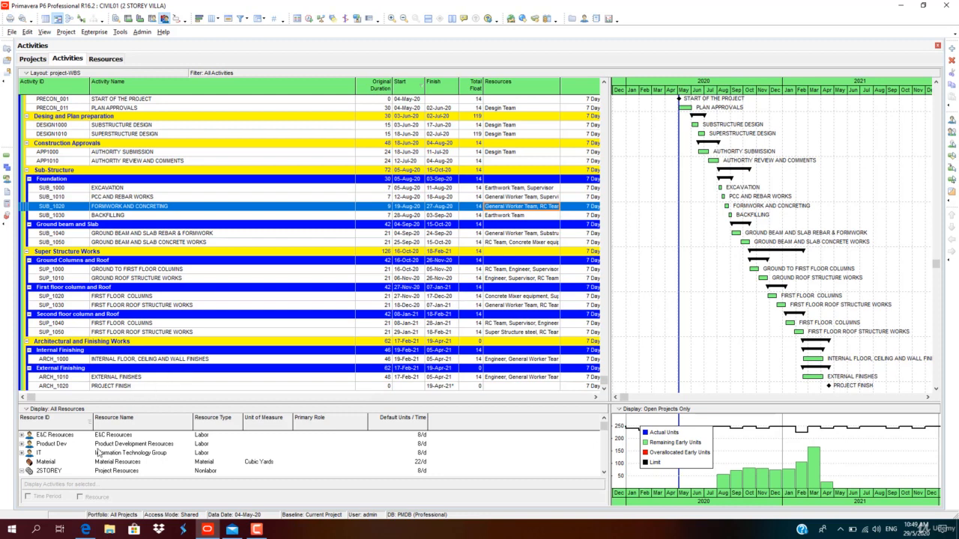
{"action": "left_click_drag", "start_coordinate": [149, 402], "coordinate": [147, 318]}
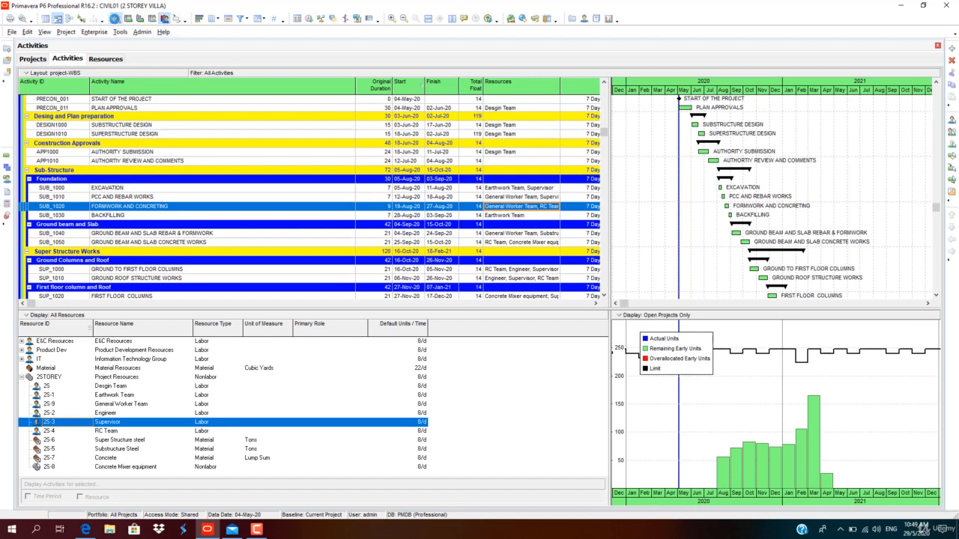
{"action": "left_click", "coordinate": [115, 19]}
Examine the usage profile of each 2STOREY resource, from the Desgin Team to the Concrete Mixer equipment.
{"action": "left_click", "coordinate": [99, 385]}
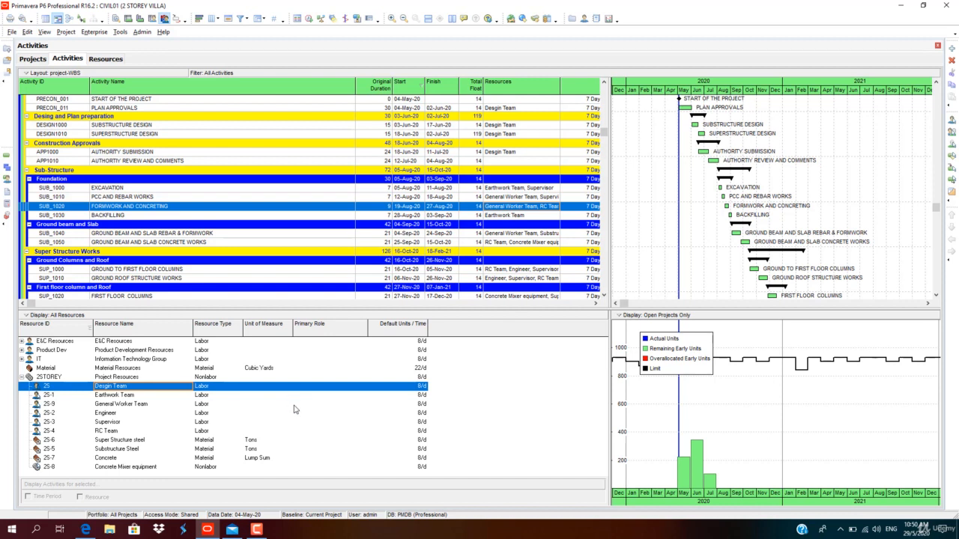
{"action": "key", "text": "Down"}
{"action": "key", "text": "Down"}
{"action": "key", "text": "Down"}
{"action": "key", "text": "Down"}
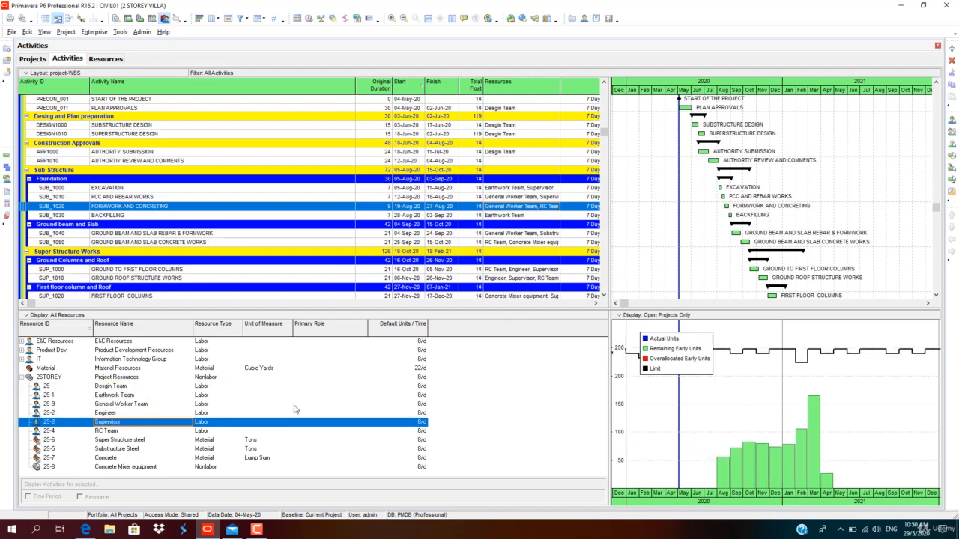
{"action": "key", "text": "Down"}
{"action": "key", "text": "Down"}
{"action": "key", "text": "Down"}
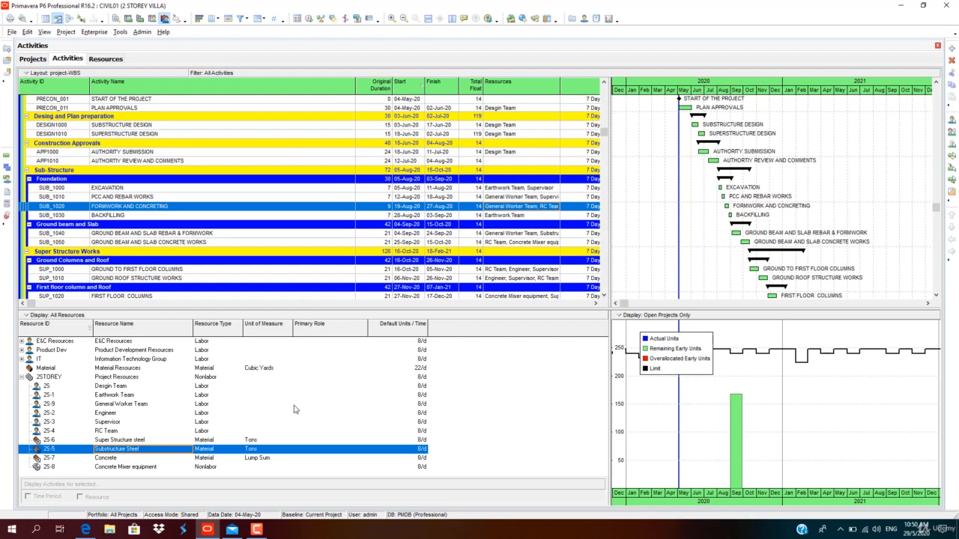
{"action": "key", "text": "Down"}
{"action": "key", "text": "Down"}
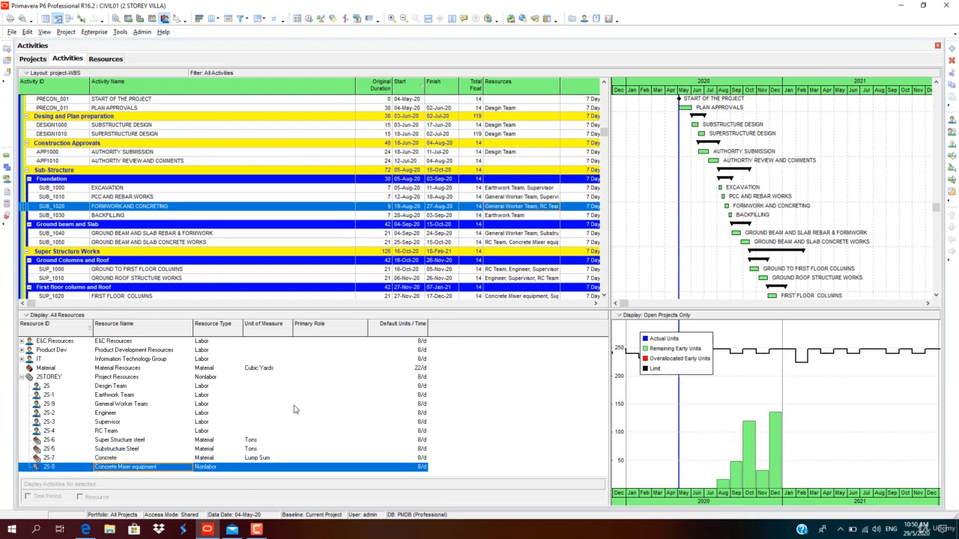
{"action": "key", "text": "Up"}
{"action": "key", "text": "Up"}
{"action": "key", "text": "Up"}
{"action": "key", "text": "Up"}
{"action": "key", "text": "Up"}
{"action": "key", "text": "Up"}
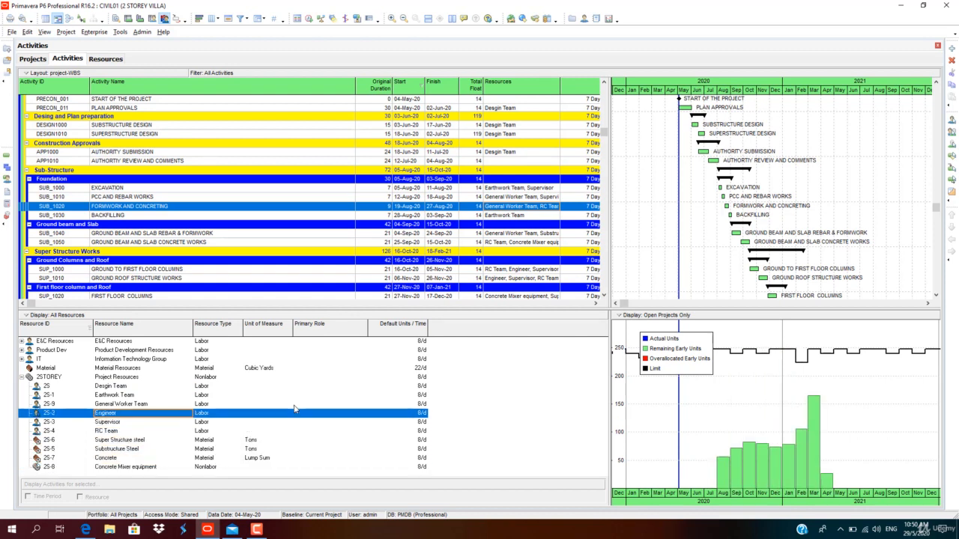
{"action": "key", "text": "Up"}
{"action": "key", "text": "Up"}
{"action": "key", "text": "Up"}
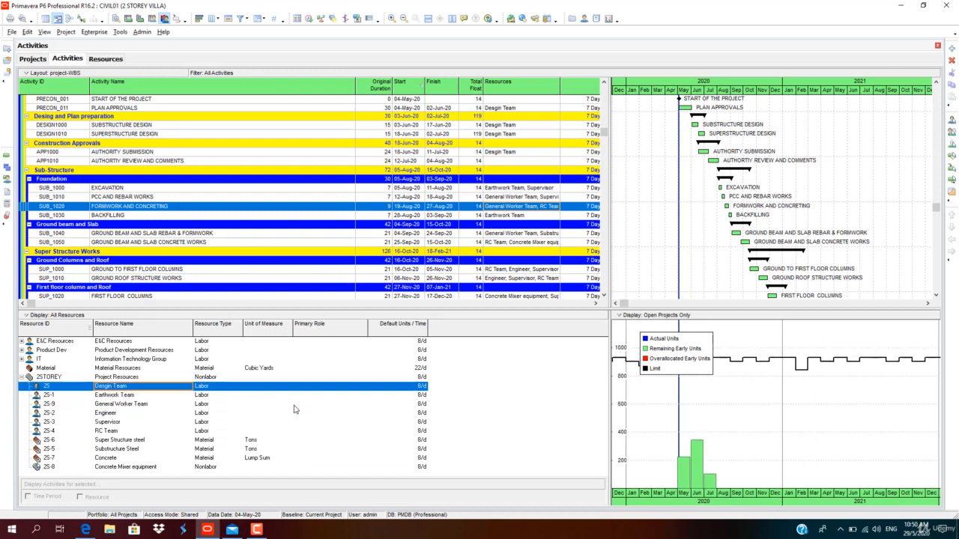
{"action": "key", "text": "Up"}
{"action": "key", "text": "Down"}
{"action": "key", "text": "Down"}
{"action": "key", "text": "Down"}
{"action": "key", "text": "Down"}
{"action": "key", "text": "Down"}
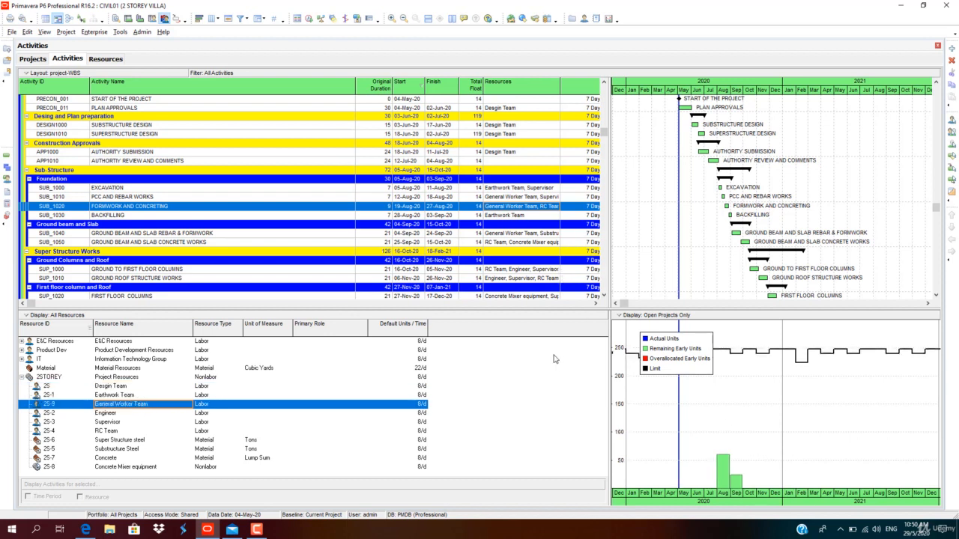
{"action": "key", "text": "Down"}
{"action": "key", "text": "Down"}
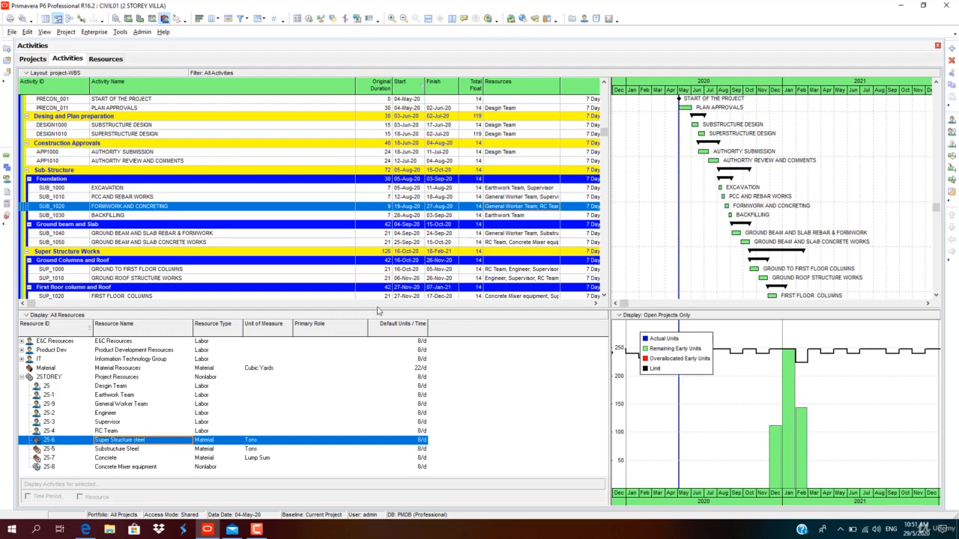
Look over the finishing works and the SUP_1040 FIRST FLOOR COLUMNS activity in the schedule alongside the Super Structure steel profile.
{"action": "scroll", "coordinate": [226, 250], "scroll_direction": "down", "scroll_amount": 4}
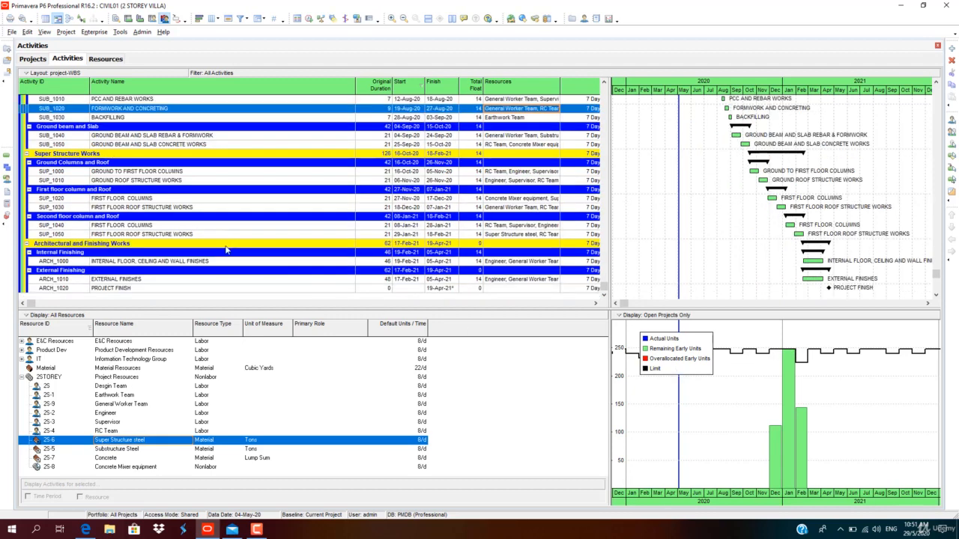
{"action": "left_click", "coordinate": [211, 262]}
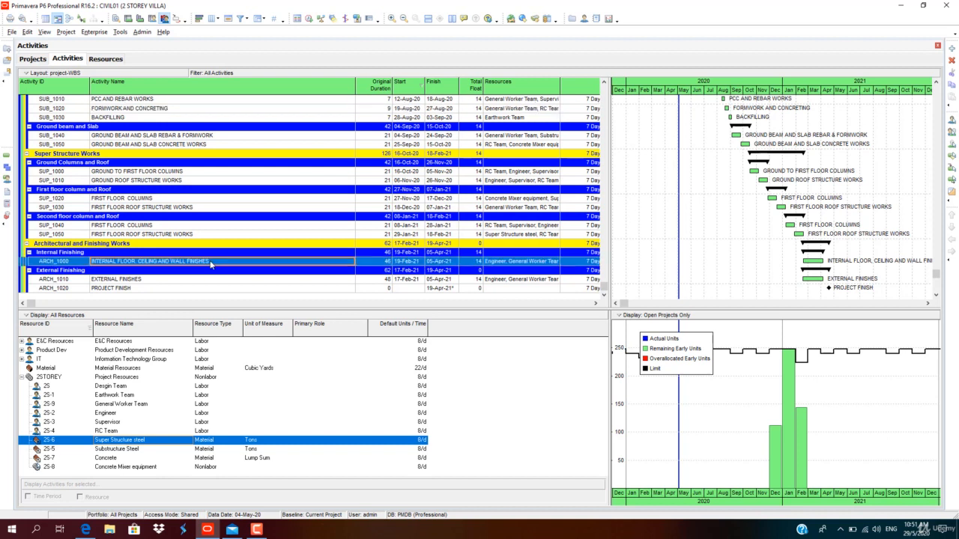
{"action": "left_click", "coordinate": [216, 227]}
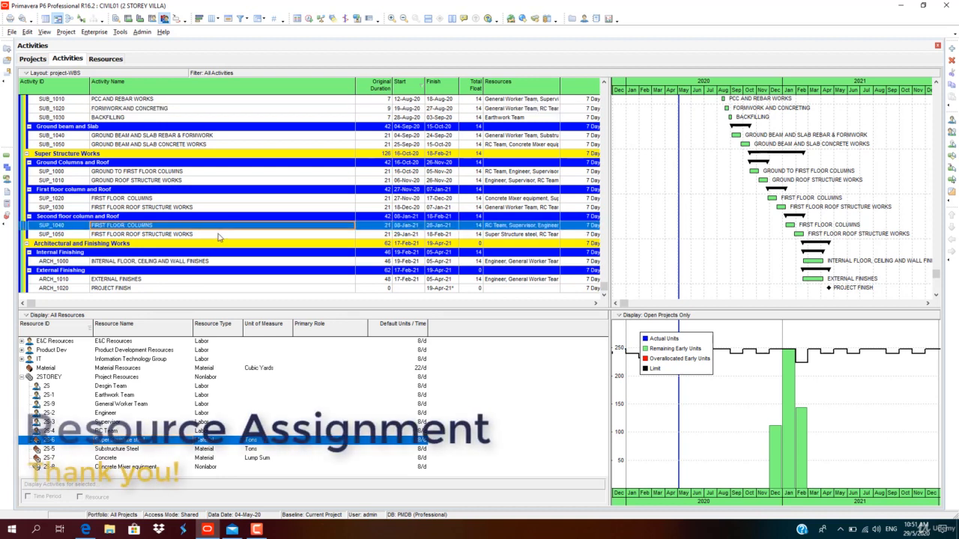